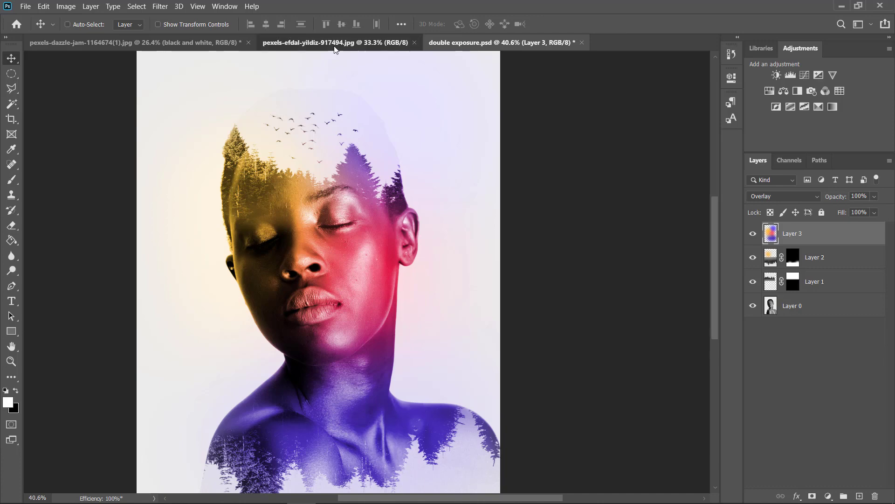
Copy the forest photo from pexels-efdal-yildiz-917494.jpg into the black-and-white portrait document and place it over the upper part of the portrait.
click(334, 45)
click(168, 47)
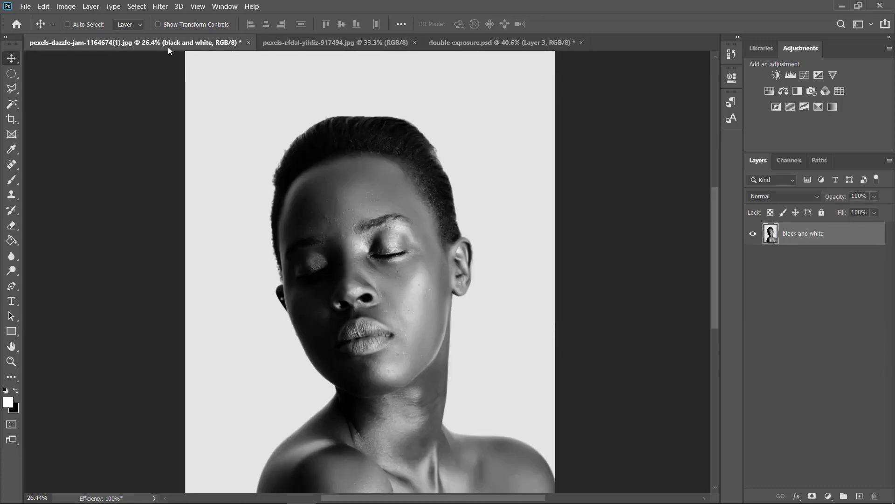
click(460, 42)
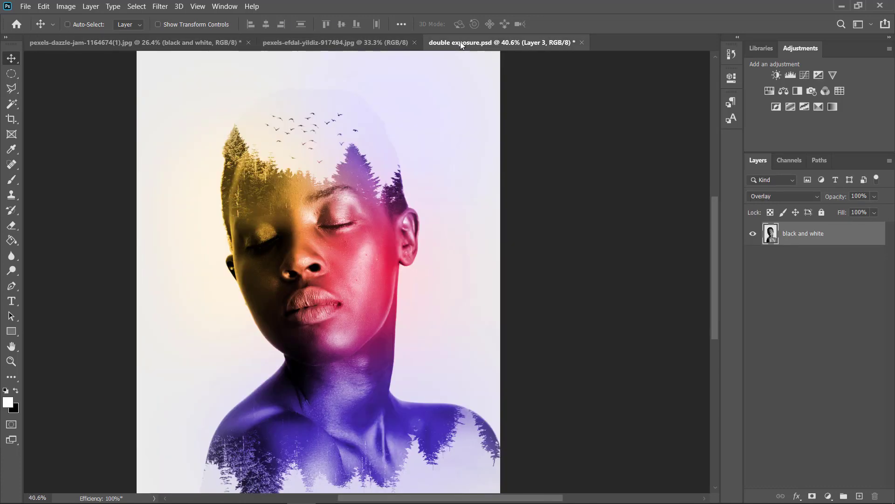
click(150, 42)
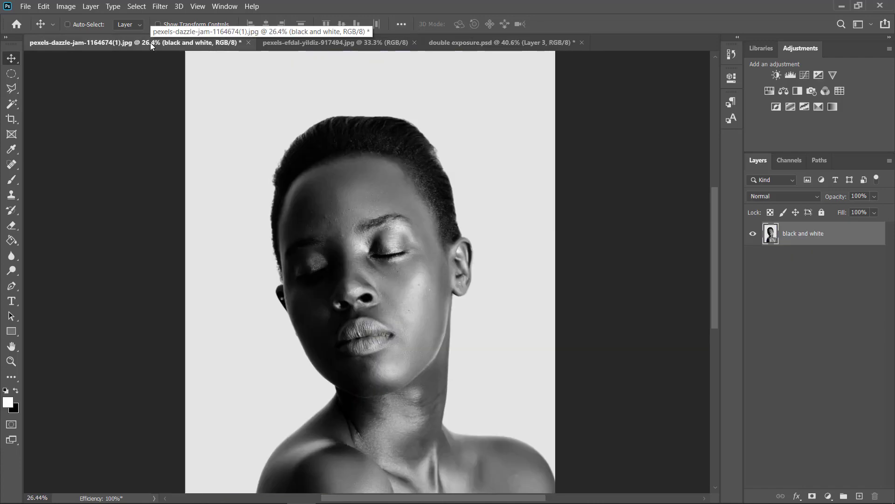
click(291, 45)
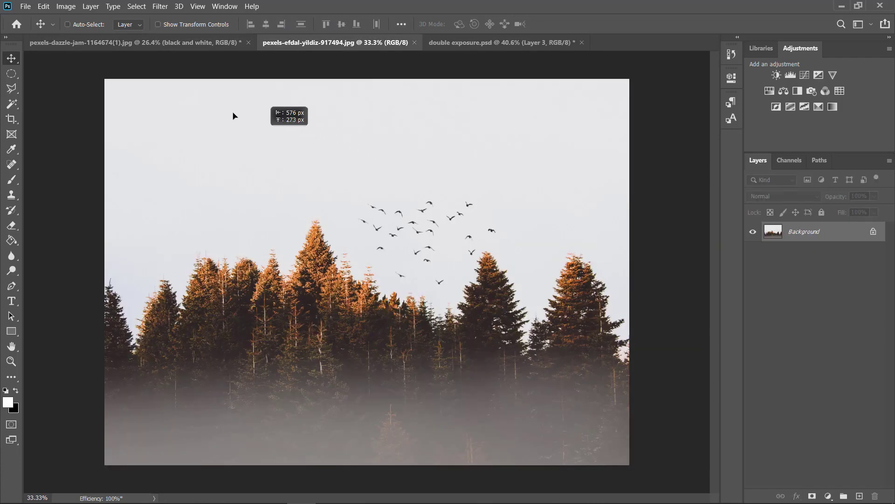
drag(185, 46, 355, 202)
drag(353, 161, 362, 185)
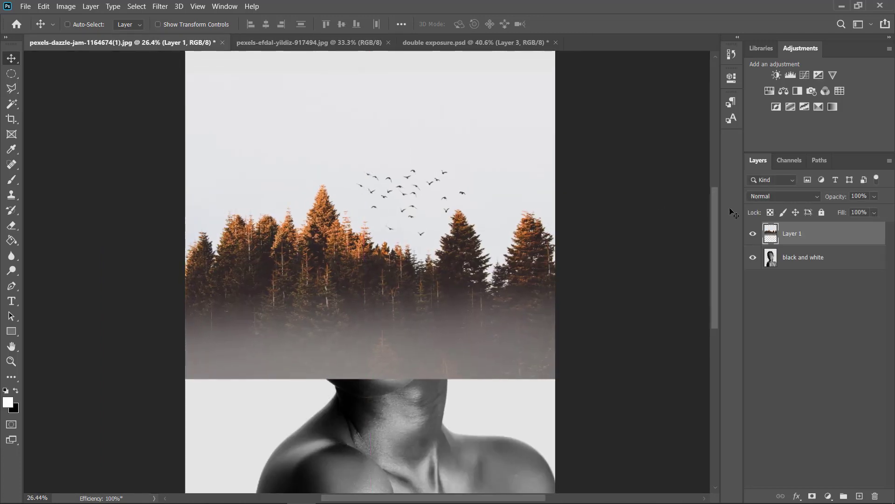
Set the forest layer's blend mode to Lighten and reposition it so the treetops and birds replace the top of the head.
click(817, 199)
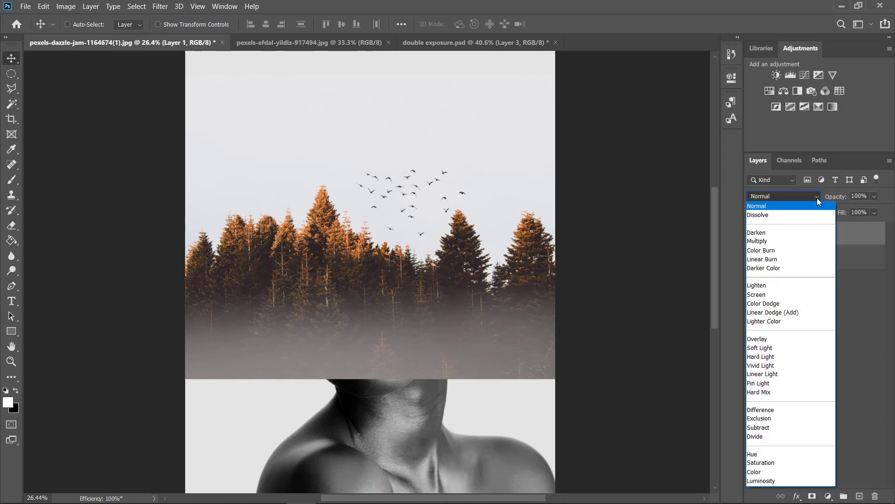
click(763, 286)
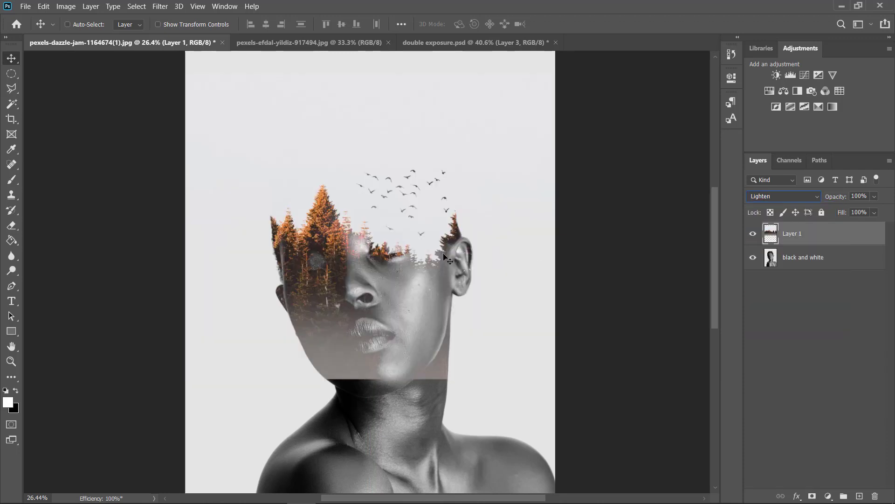
drag(324, 242, 319, 215)
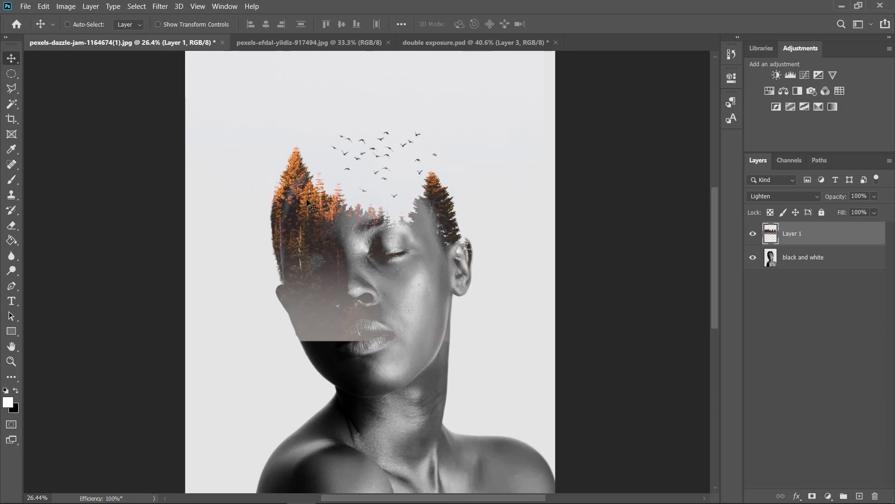
drag(305, 203, 300, 197)
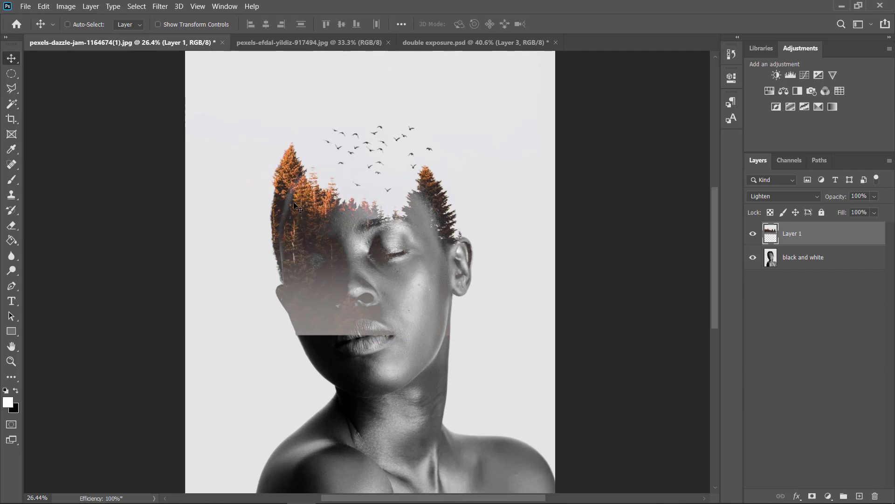
Desaturate the forest layer to match the black-and-white portrait.
click(65, 6)
mouse_move(116, 34)
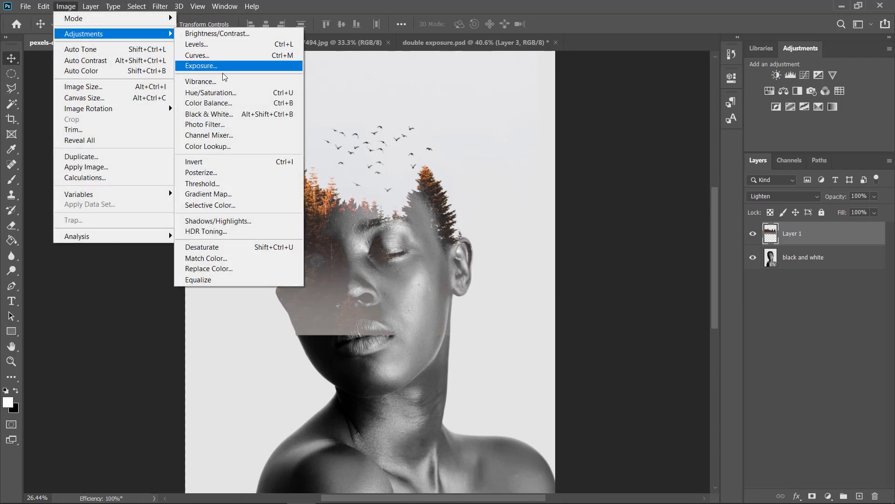
click(202, 247)
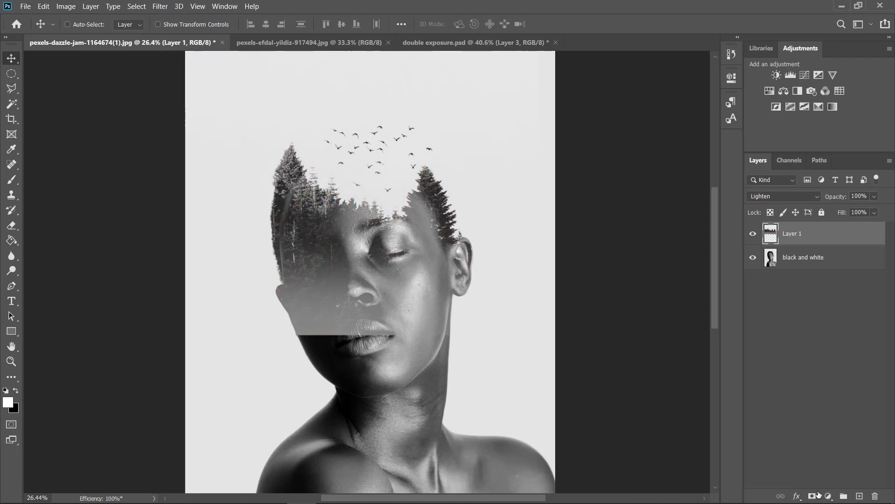
Add a layer mask to the forest layer and fade out its lower part over the face with a black-to-white linear gradient.
click(812, 496)
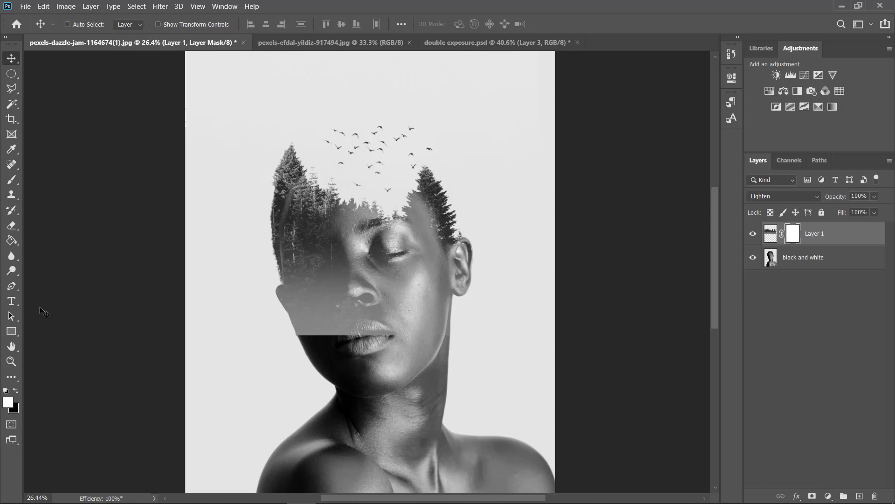
click(12, 240)
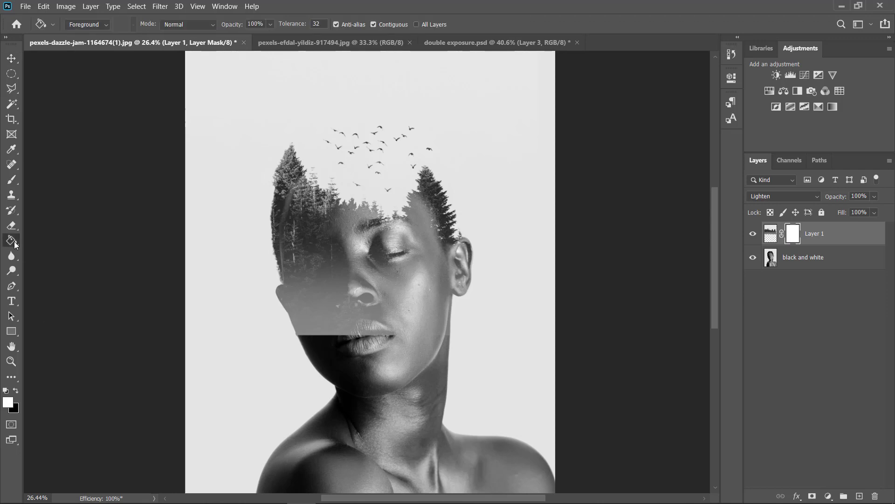
right_click(15, 244)
click(66, 241)
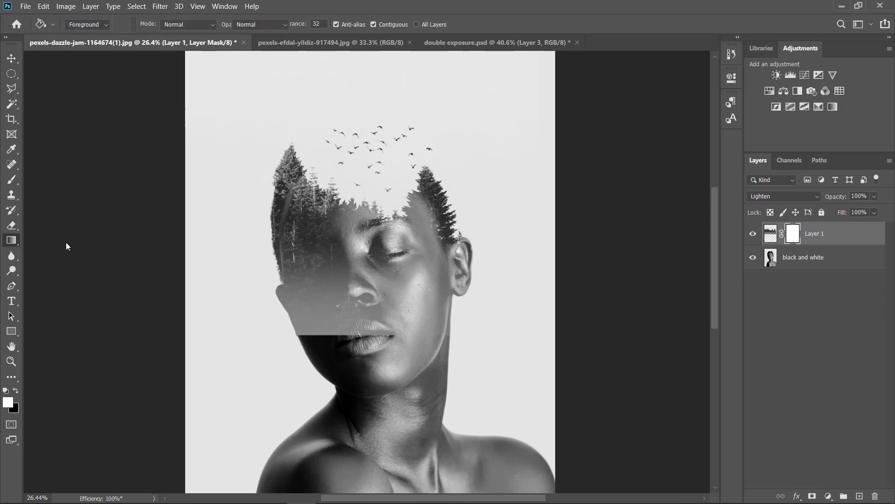
drag(339, 372, 330, 283)
drag(327, 350, 315, 284)
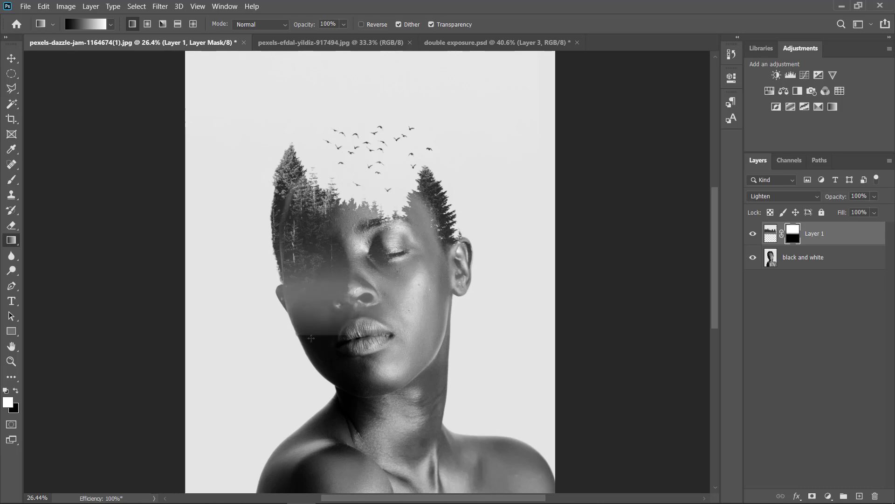
drag(310, 338, 310, 266)
drag(320, 311, 306, 257)
drag(297, 287, 321, 247)
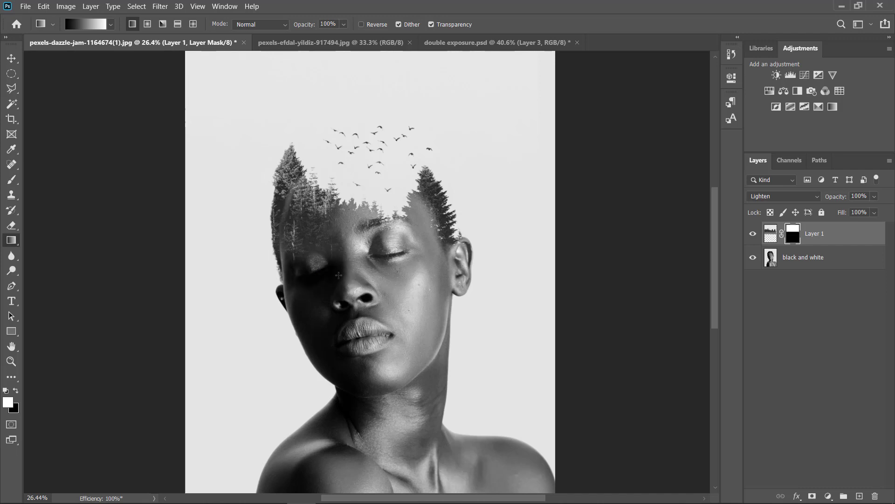
drag(319, 277, 319, 251)
drag(299, 271, 299, 271)
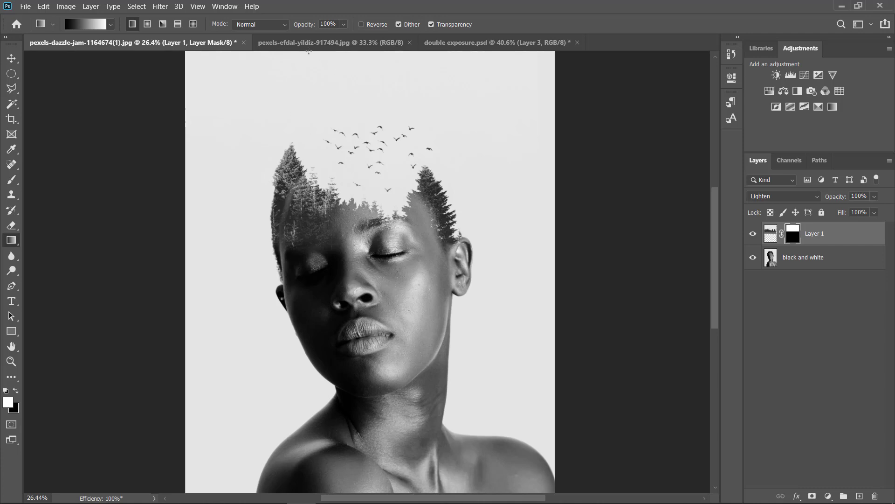
Copy the forest photo into the portrait document again as a second forest layer covering the lower part of the portrait.
click(314, 43)
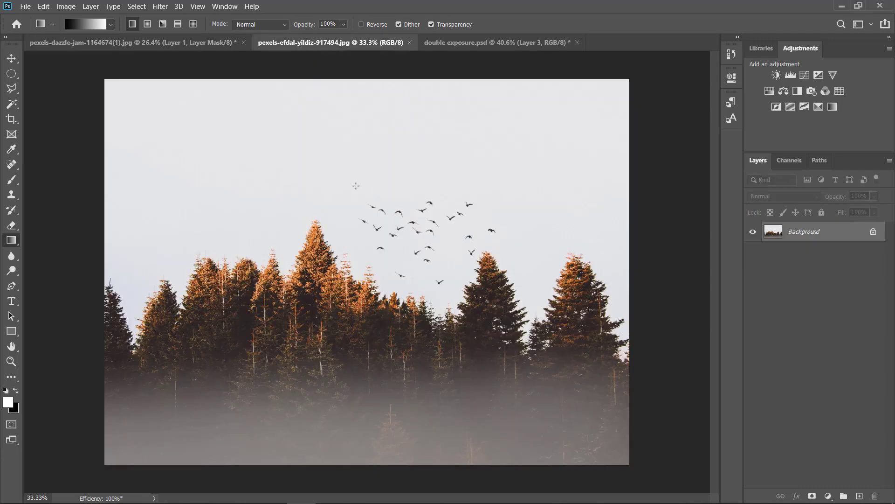
click(11, 59)
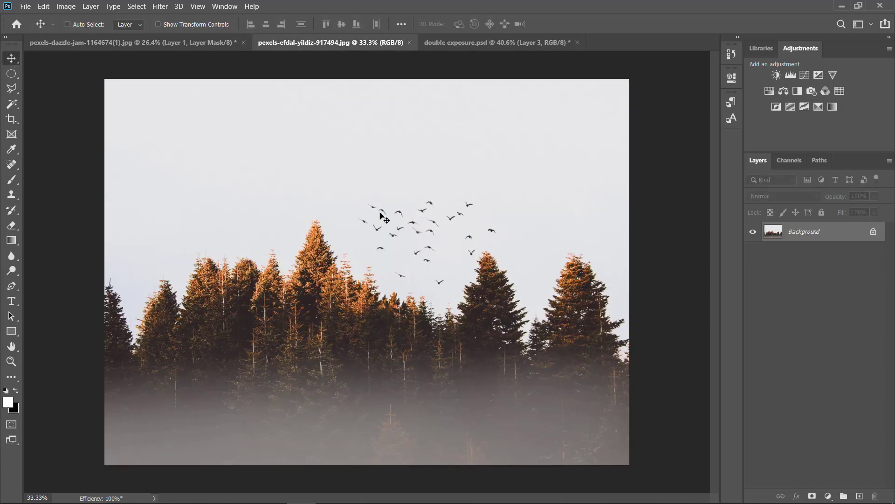
drag(382, 217, 289, 255)
drag(333, 348, 349, 368)
drag(372, 272, 369, 277)
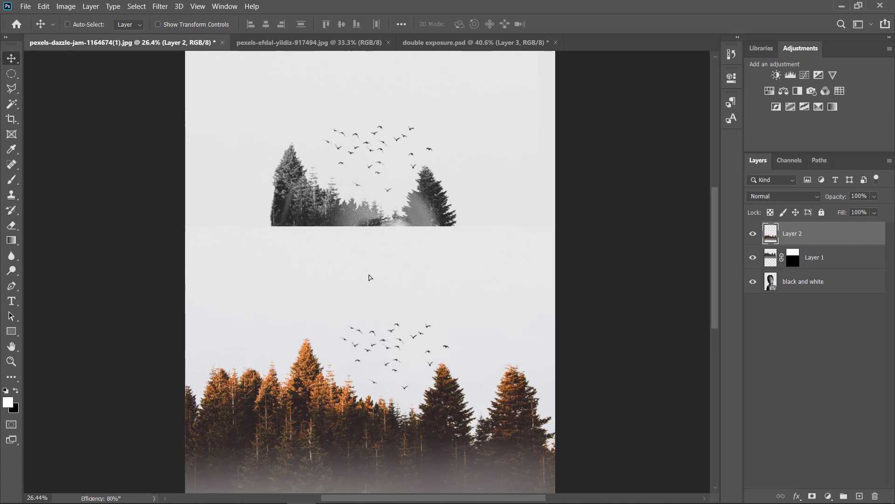
Rotate the second forest layer 180° with Free Transform and move it down over the shoulders.
key(ctrl+t)
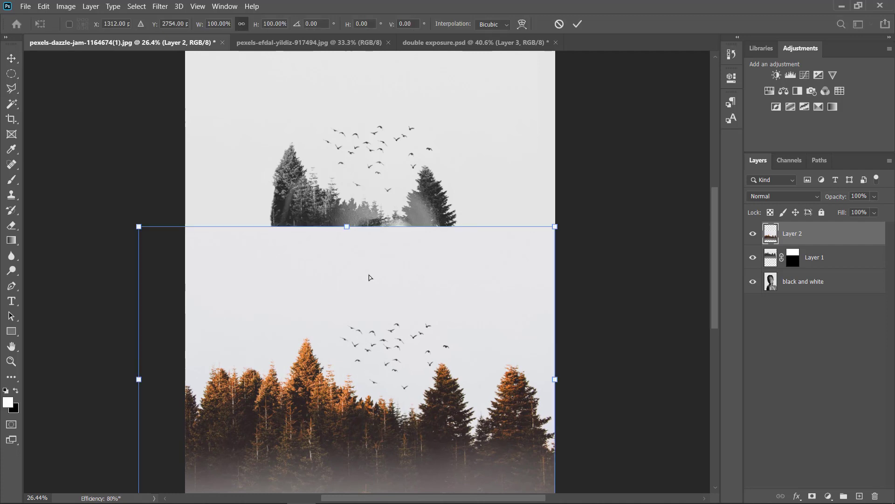
right_click(407, 305)
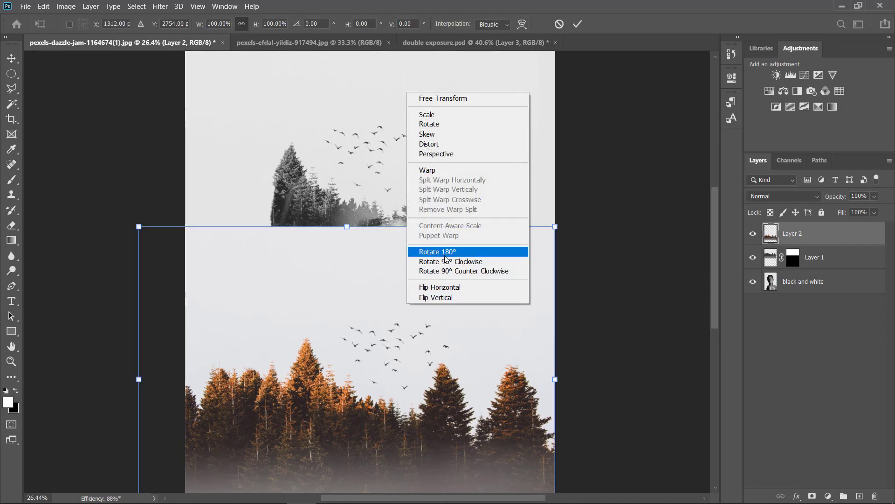
click(429, 252)
drag(409, 245, 373, 425)
scroll(402, 339, down, 2)
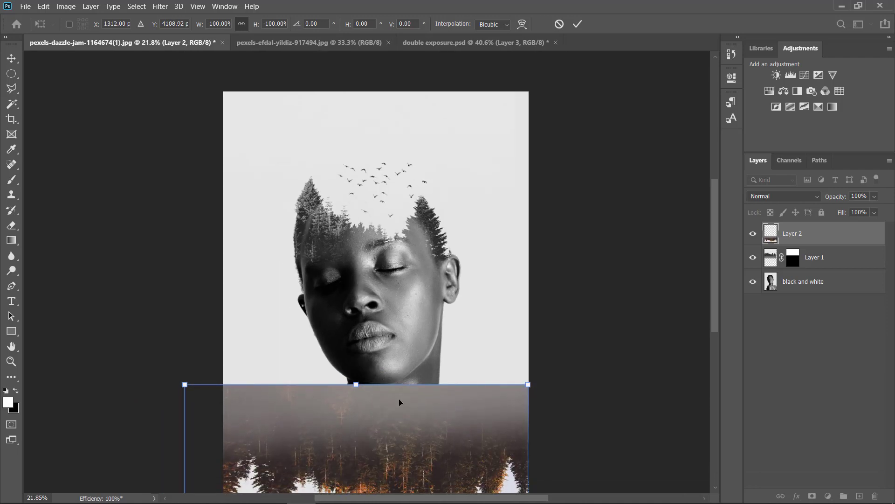
Set the rotated forest layer's blend mode to Lighten and move it up so its treetops hang over the chest.
click(818, 198)
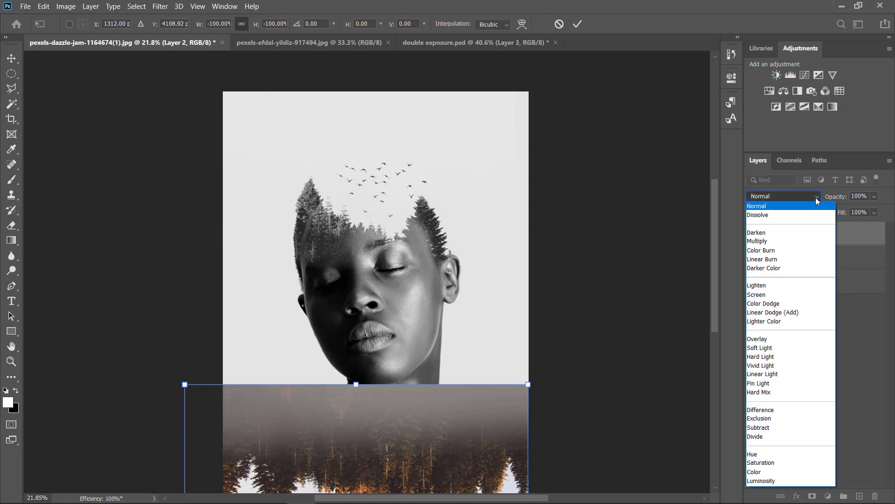
click(762, 286)
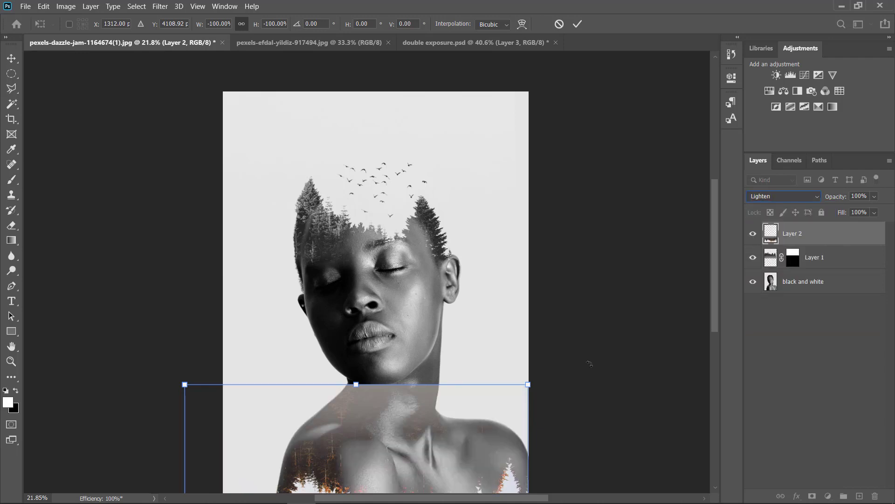
drag(438, 427, 433, 368)
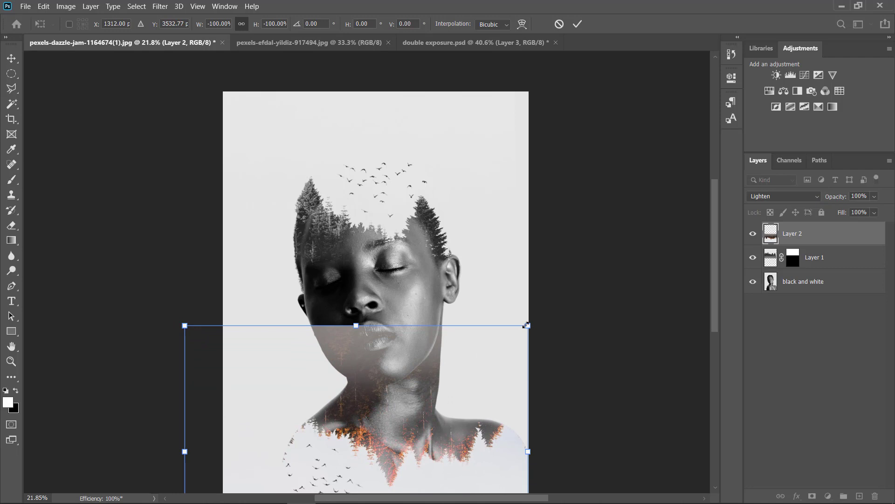
Enlarge the rotated forest layer to about 145% width and 132% height, align its trees with the neck and shoulders, and apply the transform.
drag(526, 325, 561, 295)
drag(497, 457, 463, 453)
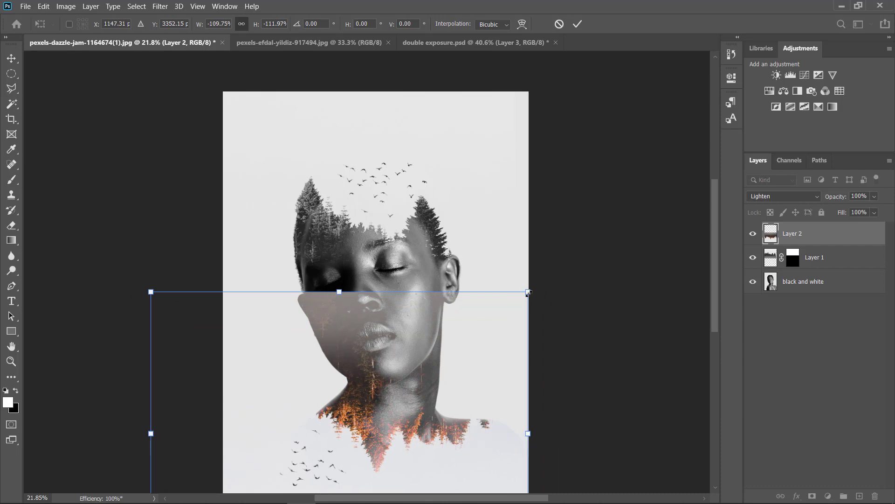
drag(528, 292, 586, 253)
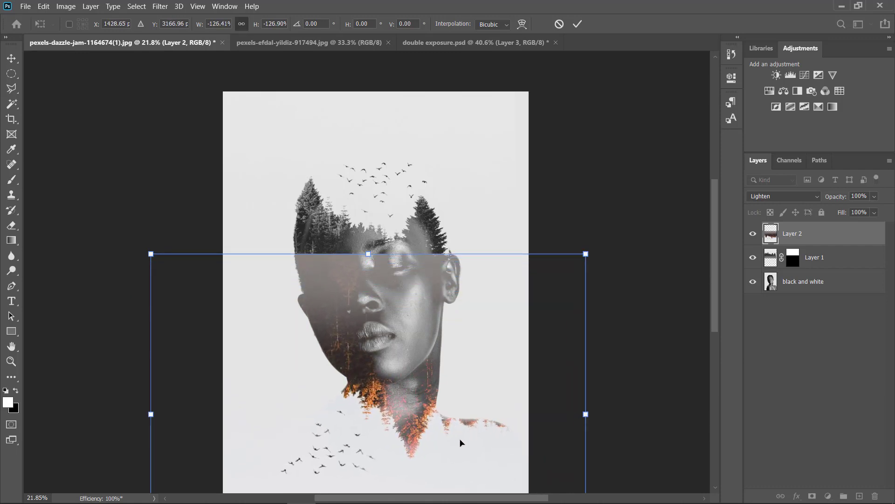
drag(461, 442, 411, 449)
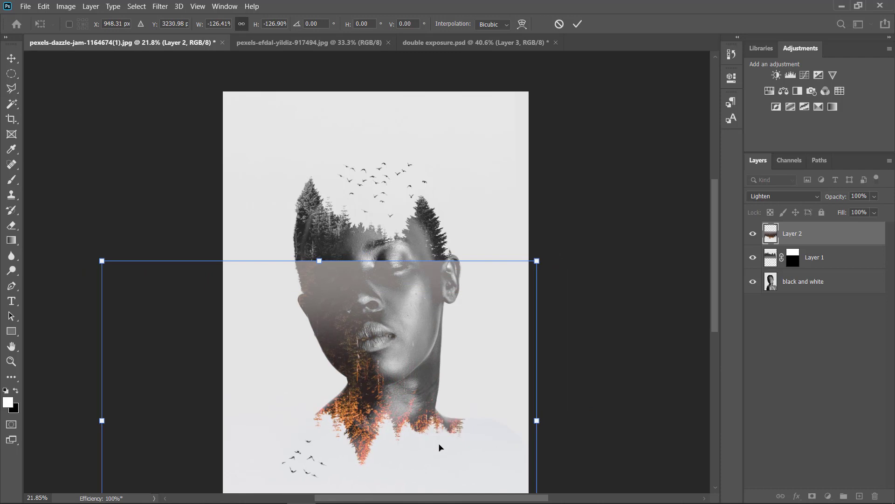
drag(548, 421, 575, 389)
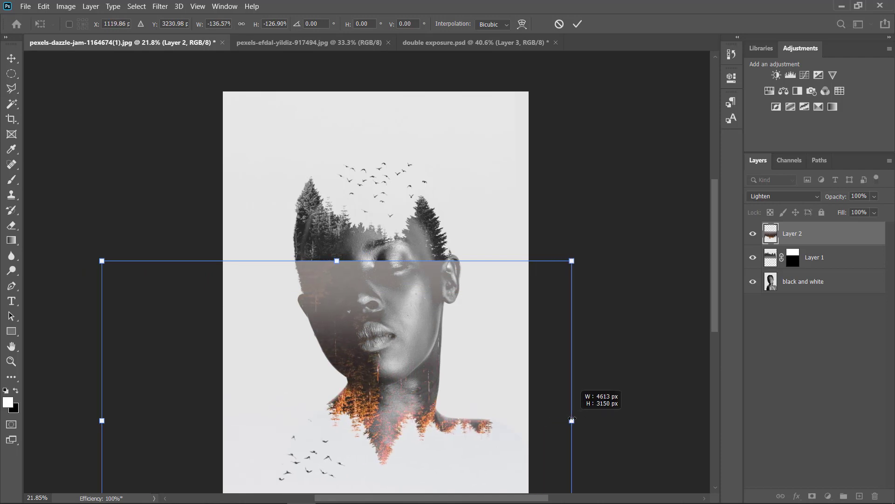
drag(471, 458, 427, 474)
drag(436, 440, 432, 457)
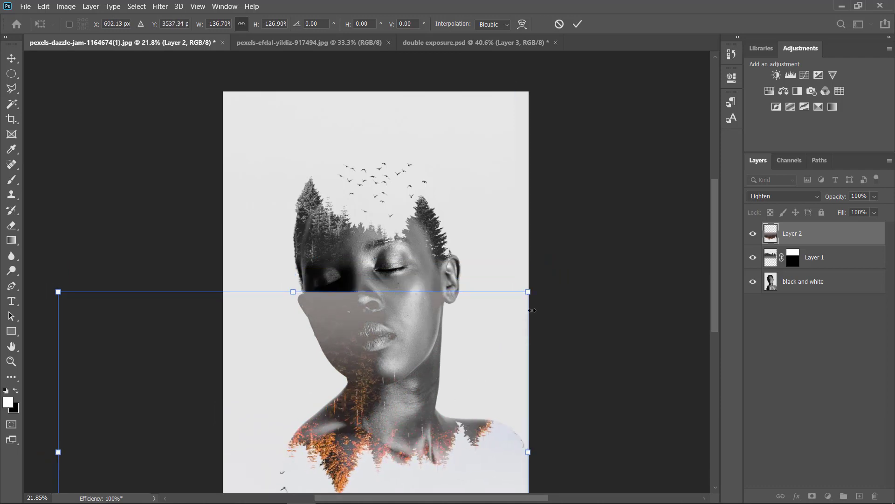
drag(528, 292, 550, 281)
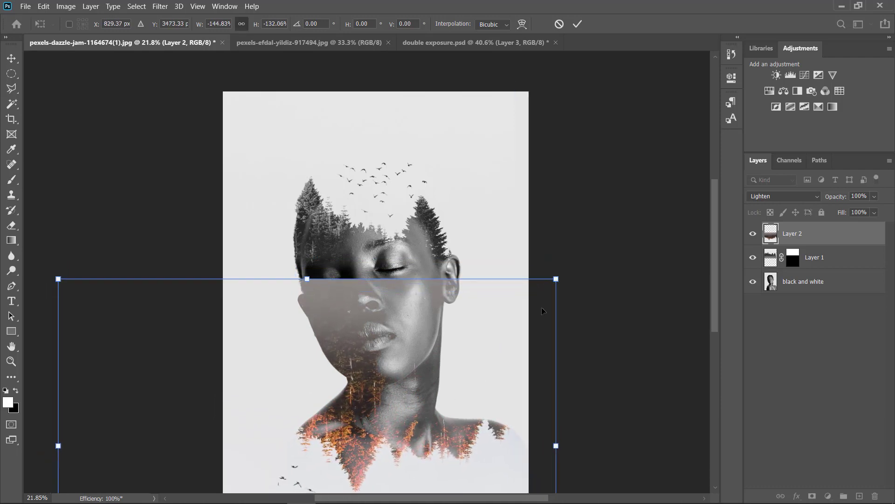
drag(480, 455, 461, 462)
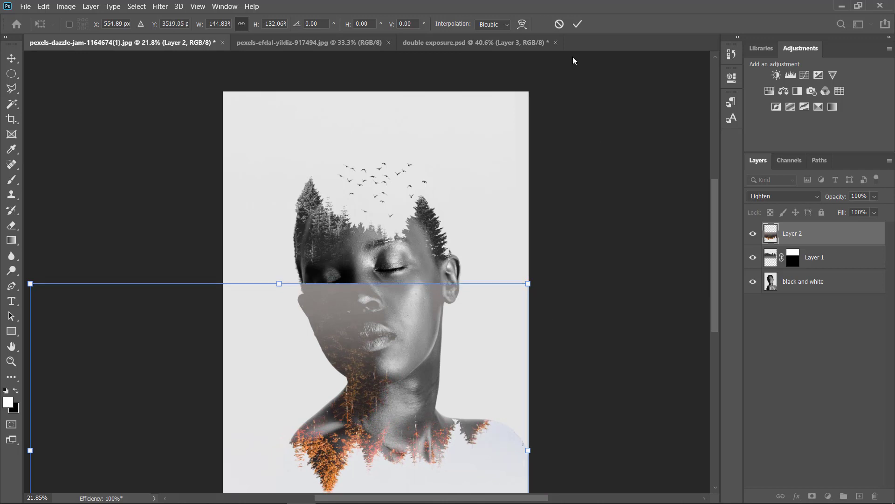
click(578, 24)
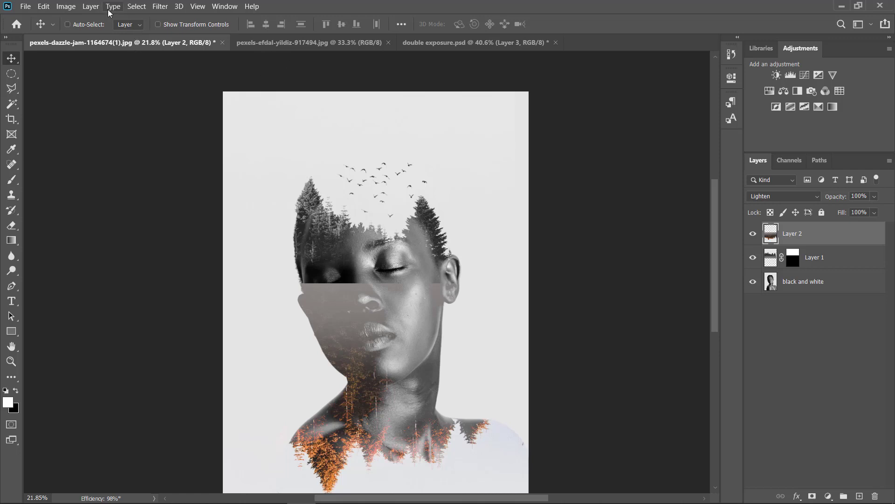
Desaturate the rotated forest layer so its orange trees turn black and white.
click(70, 7)
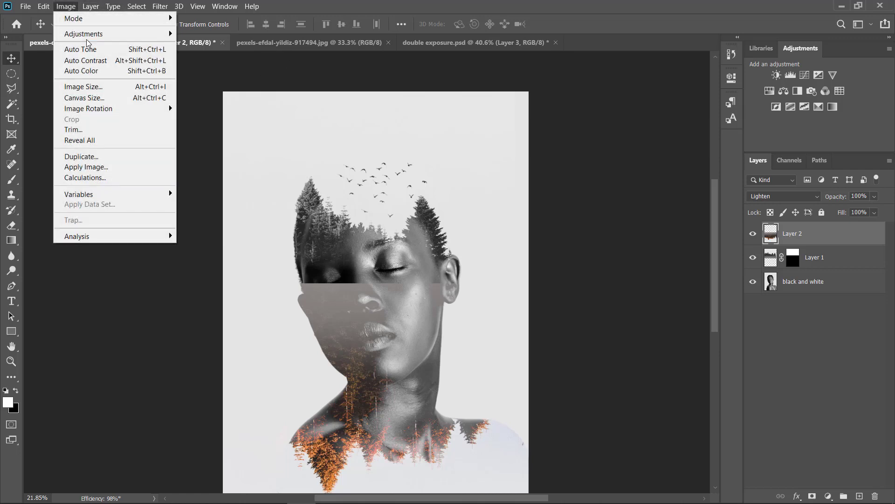
mouse_move(88, 36)
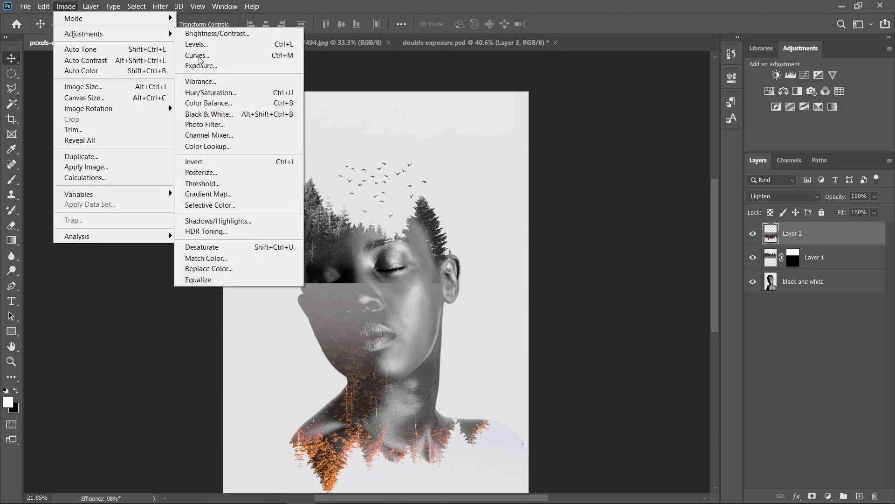
click(212, 247)
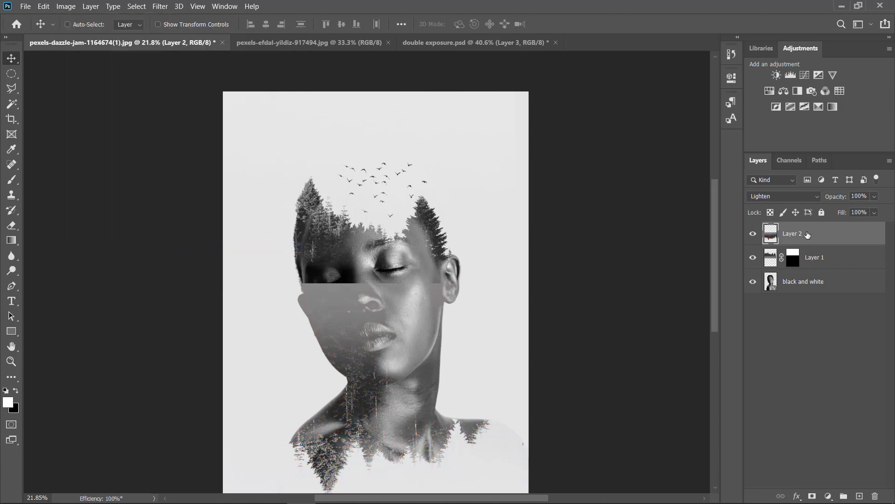
Add a layer mask to the rotated forest layer and fade out its upper part over the face with a vertical black-to-white gradient.
click(812, 495)
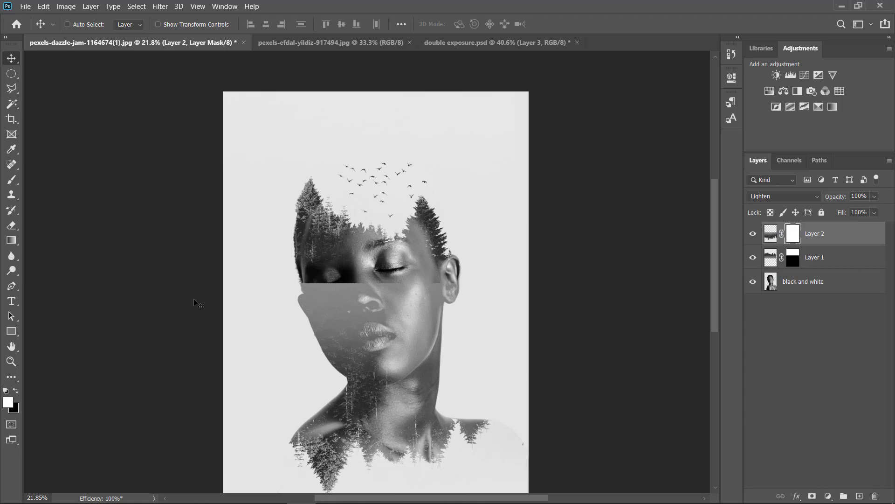
click(15, 243)
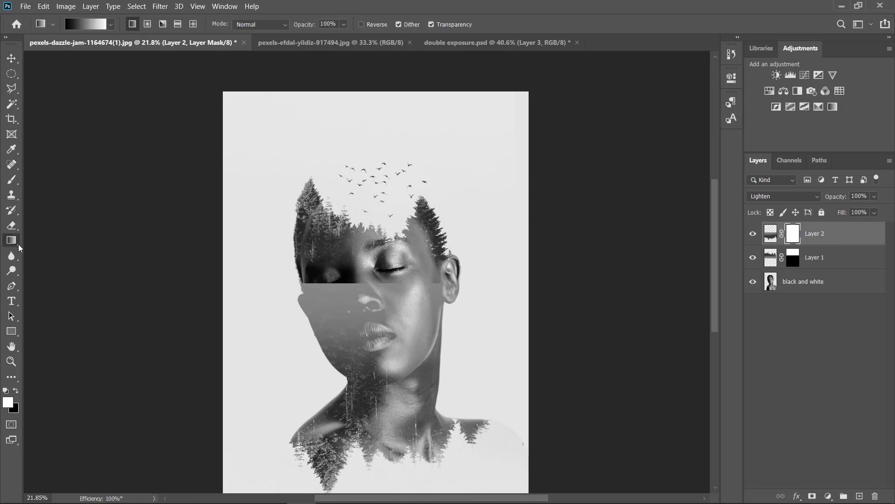
right_click(19, 247)
click(46, 240)
drag(352, 325, 354, 366)
drag(347, 326, 357, 396)
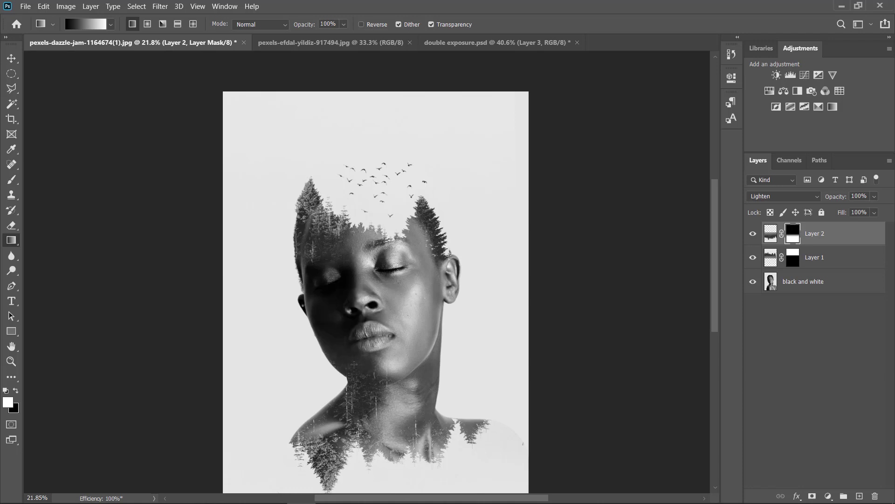
Redraw the mask's black-to-white gradient lower, from the upper neck to the collarbones, keeping the trees only on the shoulders and chest.
drag(354, 363, 355, 412)
drag(373, 379, 356, 426)
drag(348, 392, 374, 432)
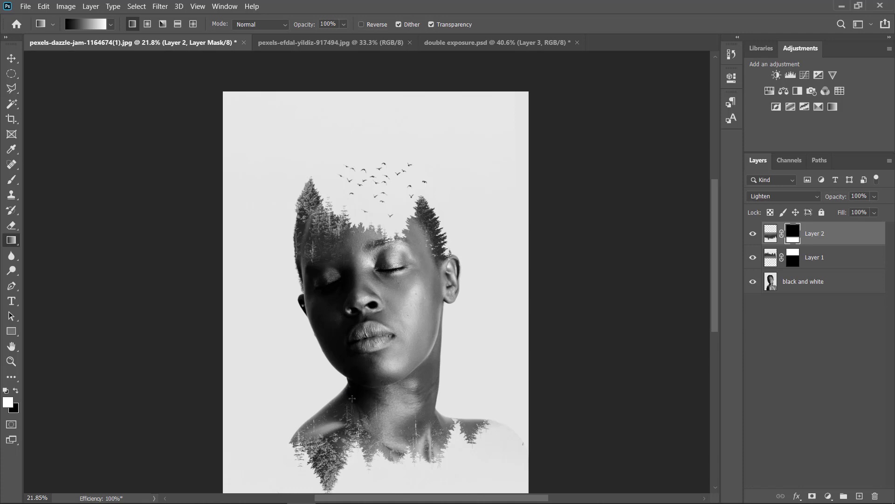
drag(352, 398, 353, 432)
drag(348, 394, 348, 431)
drag(366, 399, 366, 422)
Select the light background around the head and shoulders on the black and white layer with the Magic Wand at tolerance 22.
scroll(706, 319, down, 3)
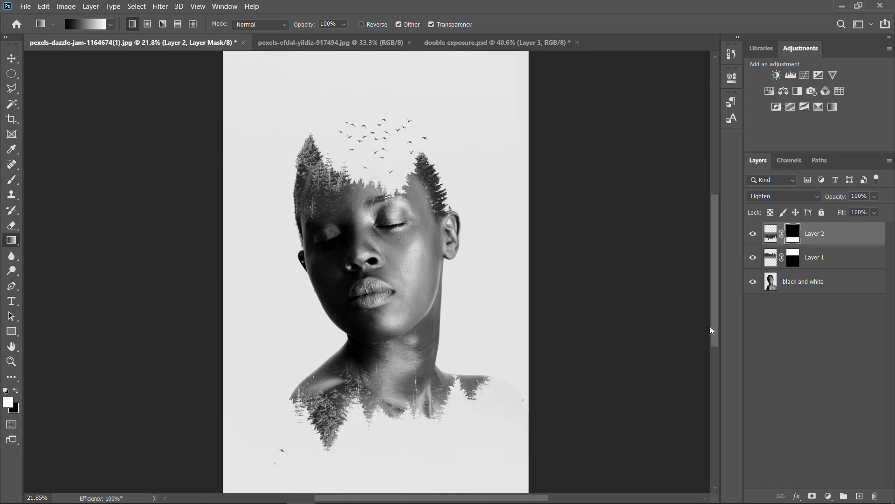
scroll(710, 329, up, 1)
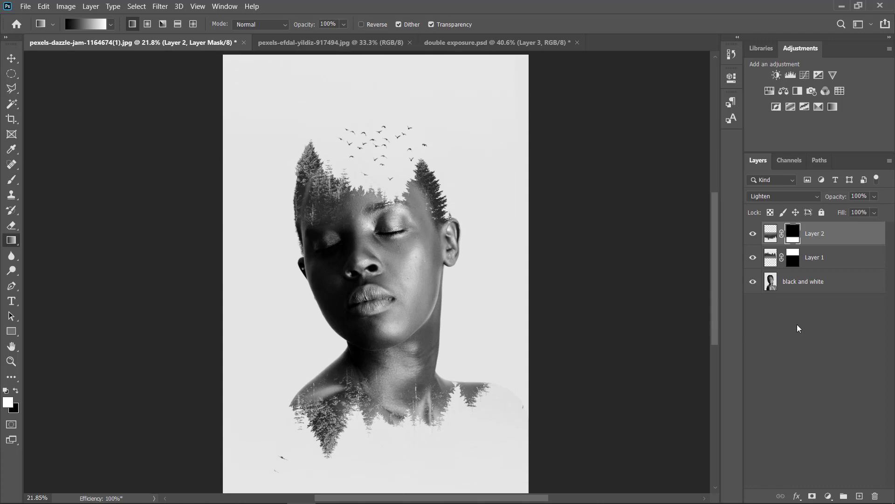
click(797, 289)
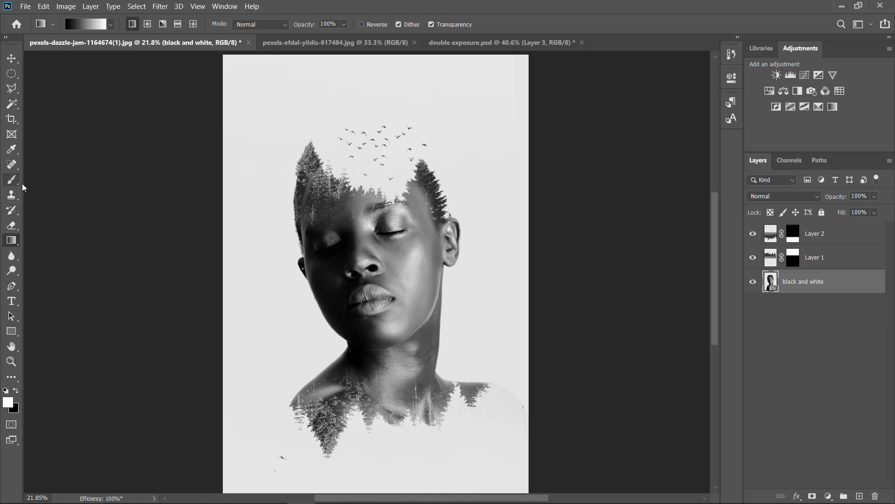
click(14, 109)
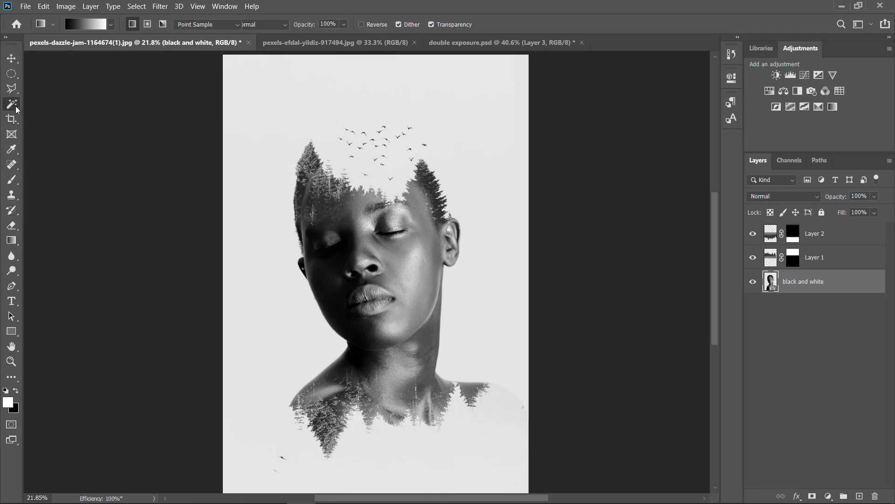
click(274, 133)
click(274, 134)
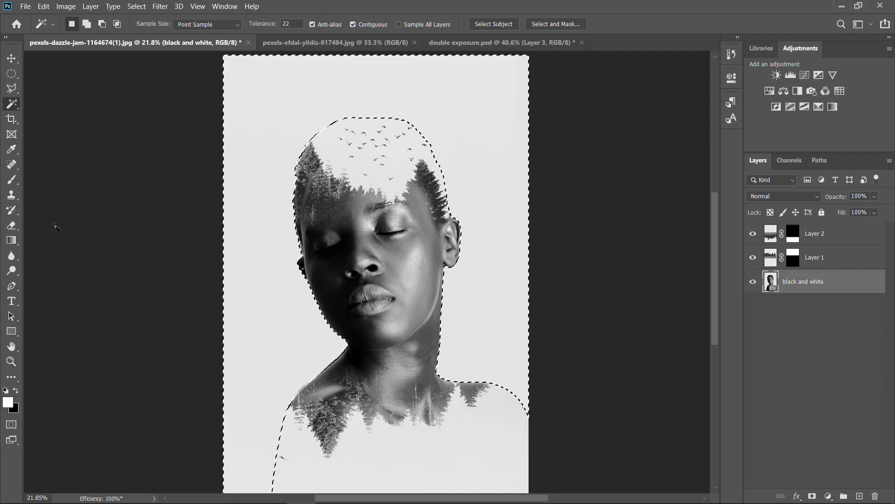
Sample the light grey e6e6e6 from the chest area, fill the selected background with it using the Paint Bucket, and deselect.
click(15, 153)
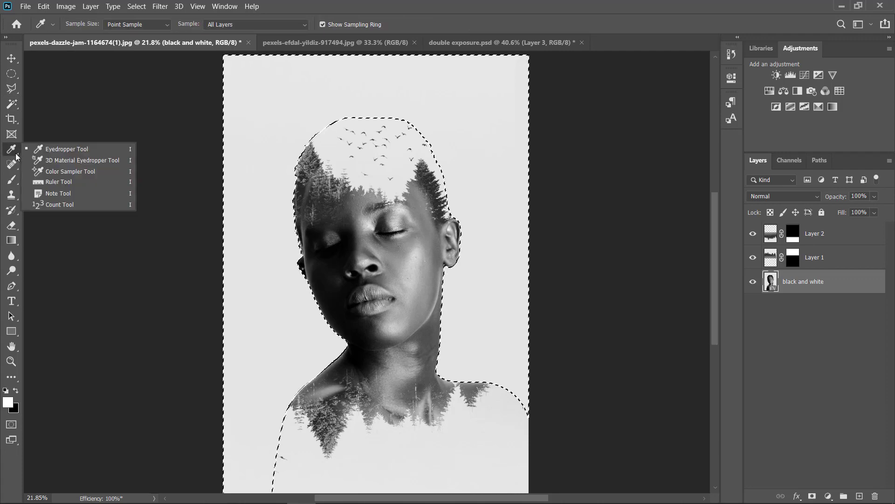
click(70, 151)
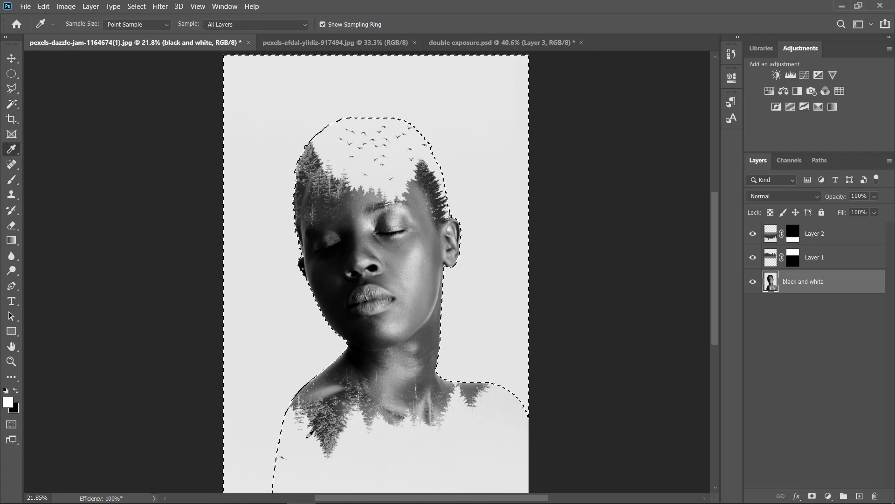
click(308, 453)
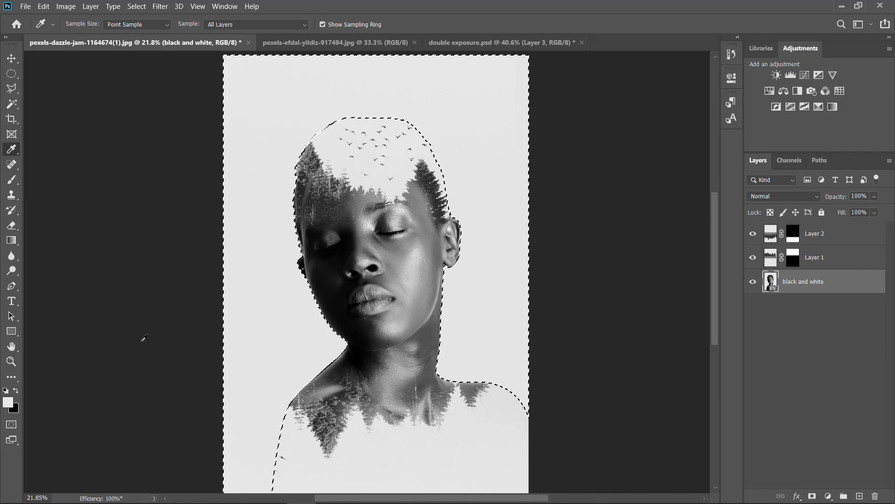
click(14, 242)
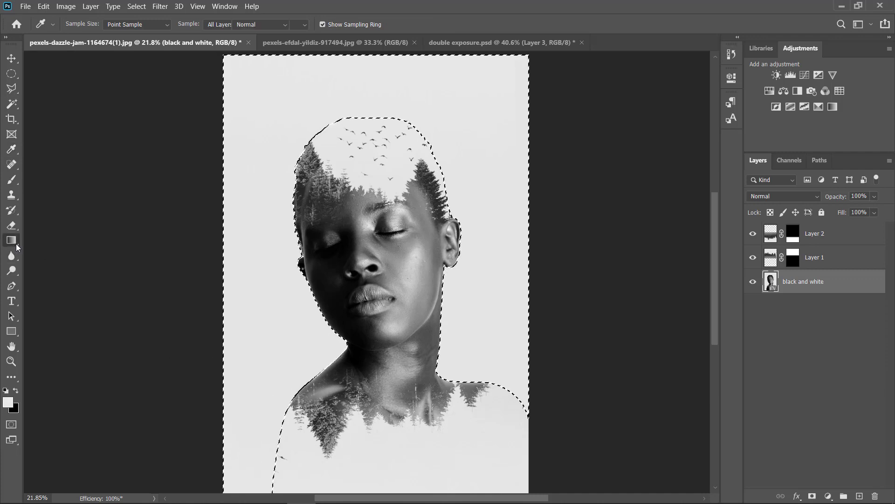
click(54, 252)
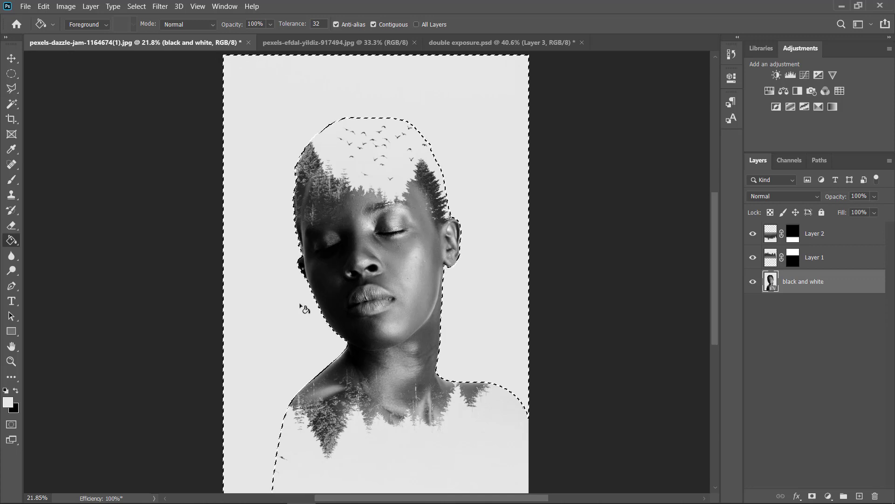
key(ctrl+d)
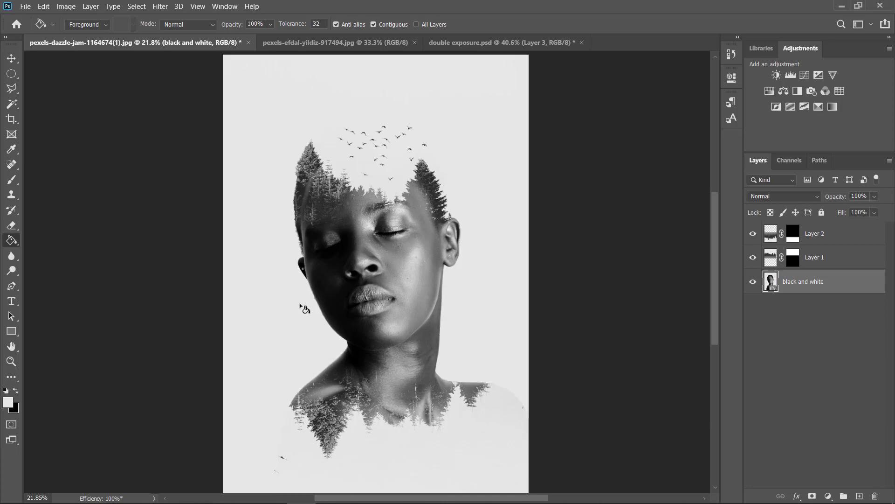
Add a new empty layer above the rotated forest layer and set its blend mode to Overlay.
scroll(305, 308, up, 2)
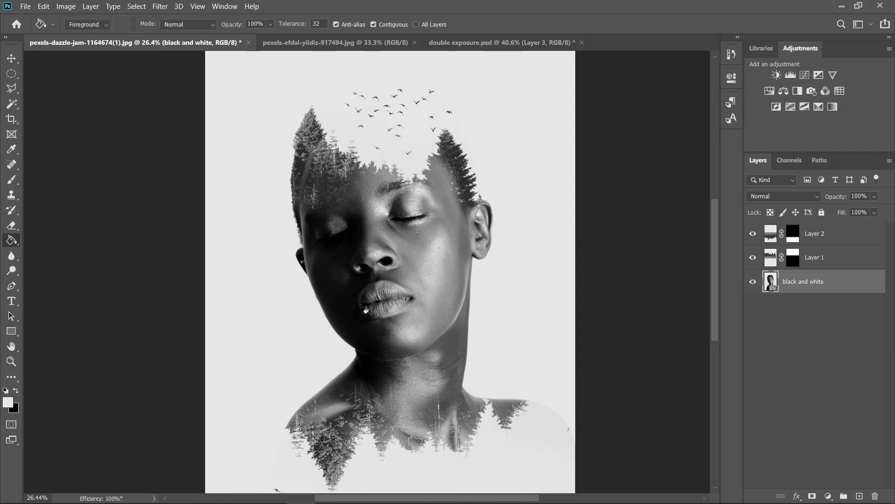
click(11, 58)
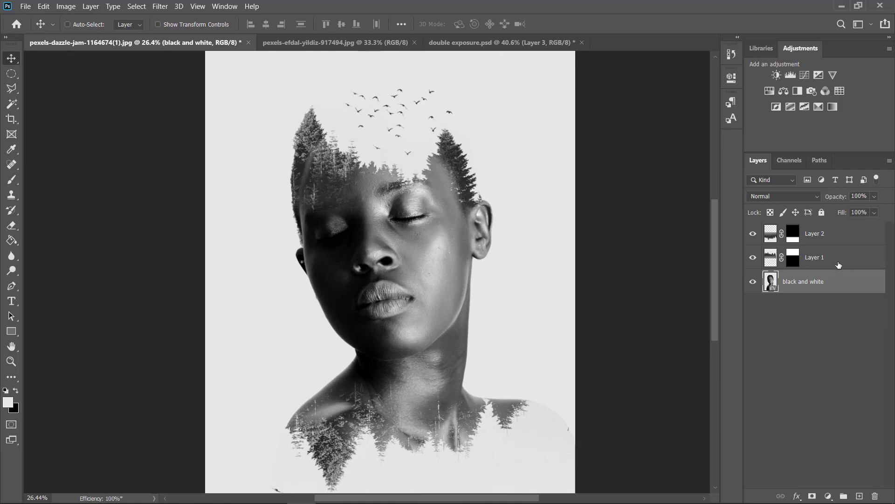
click(817, 233)
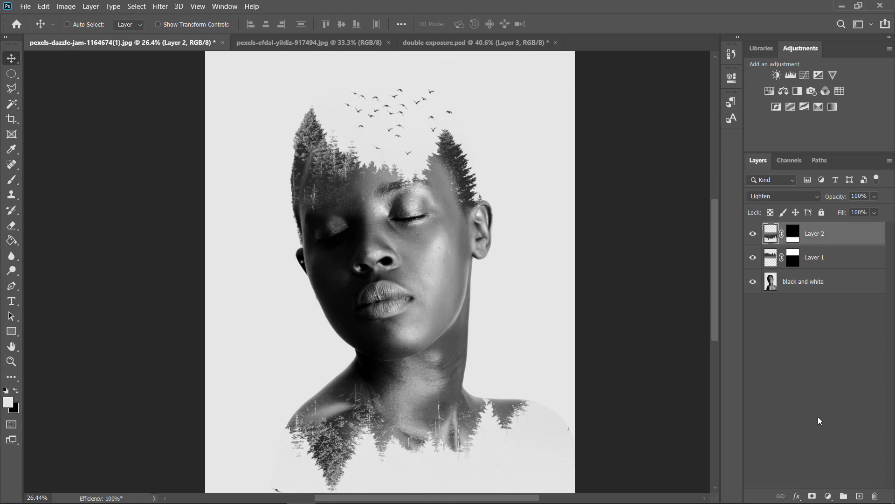
click(860, 496)
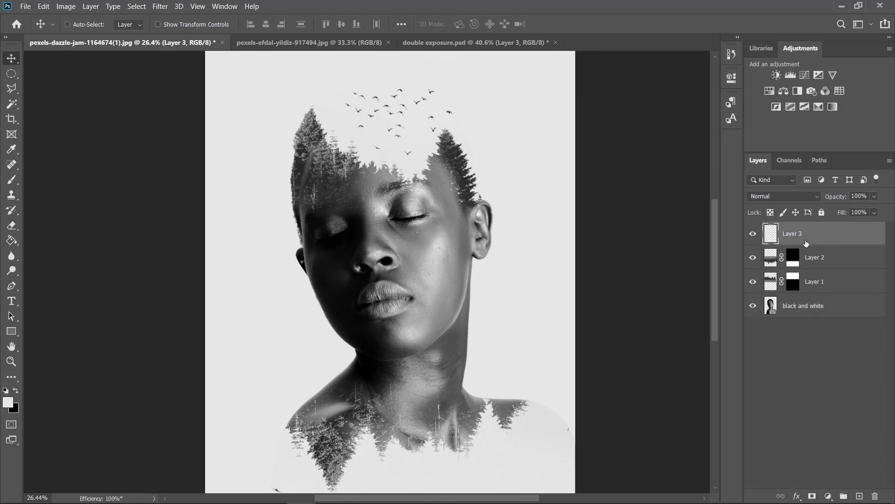
click(819, 197)
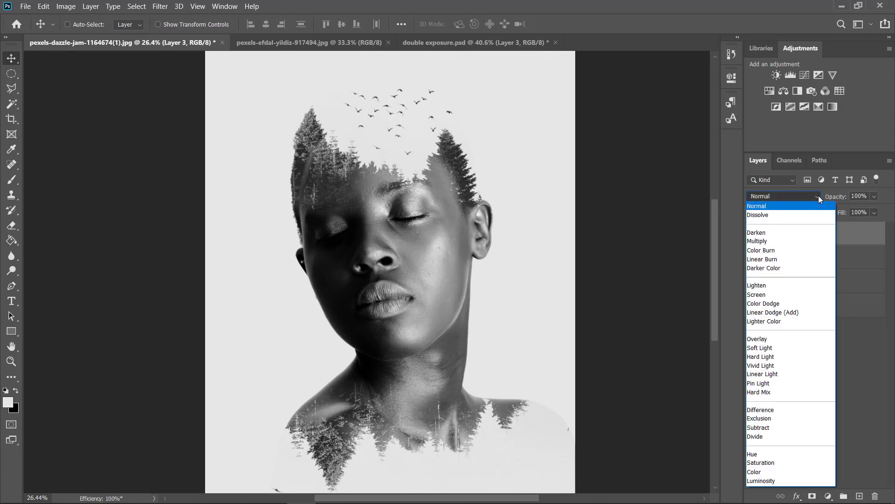
click(769, 340)
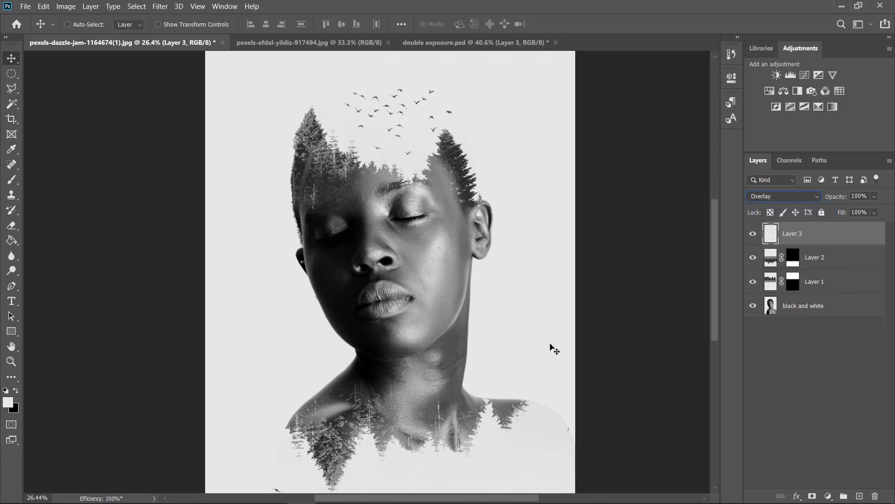
Choose the Brush tool and set the foreground colour to golden yellow edc036.
click(12, 181)
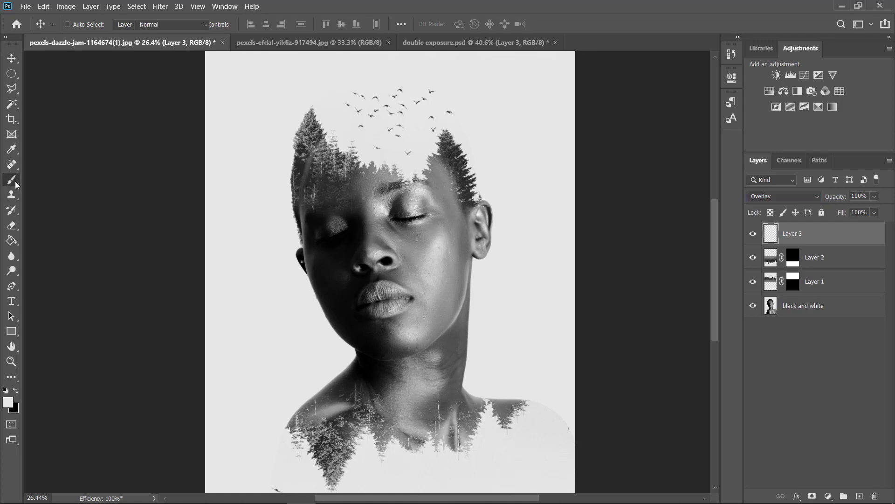
right_click(16, 182)
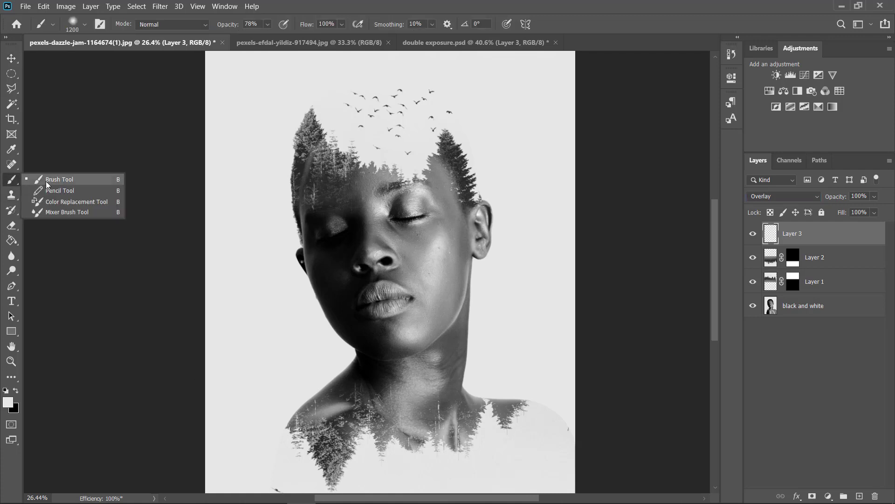
click(55, 181)
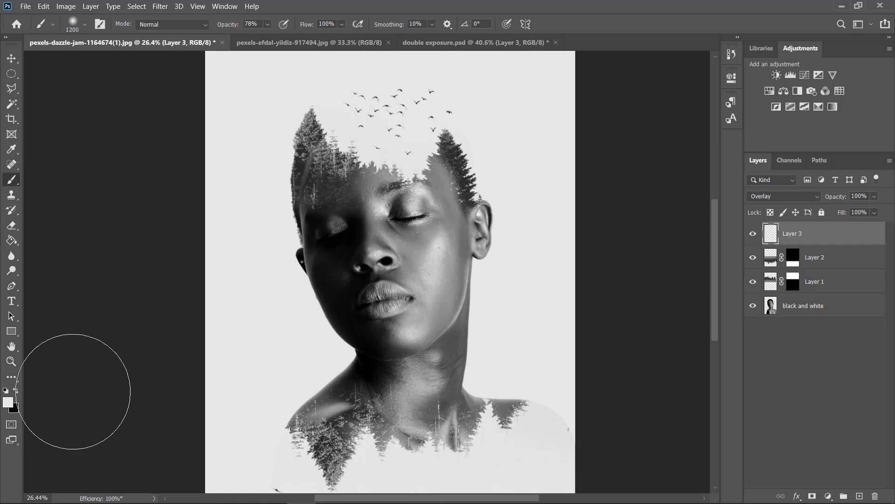
click(8, 402)
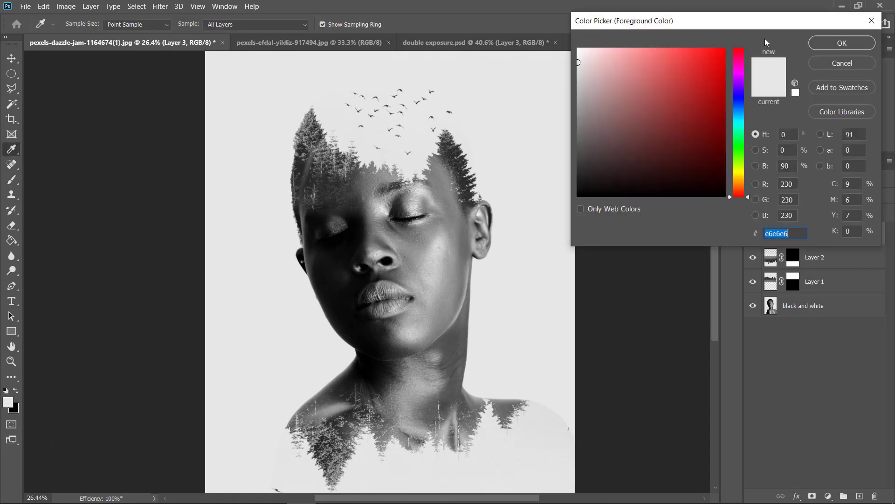
scroll(703, 81, up, 1)
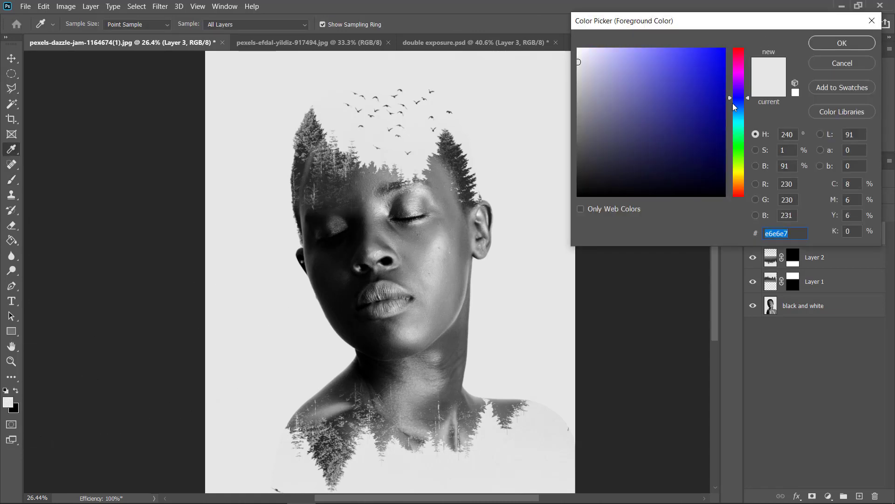
click(739, 173)
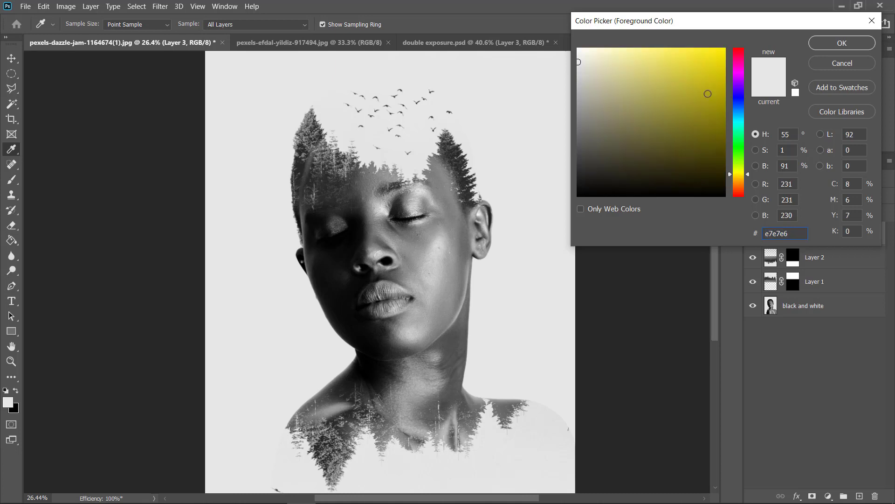
click(730, 177)
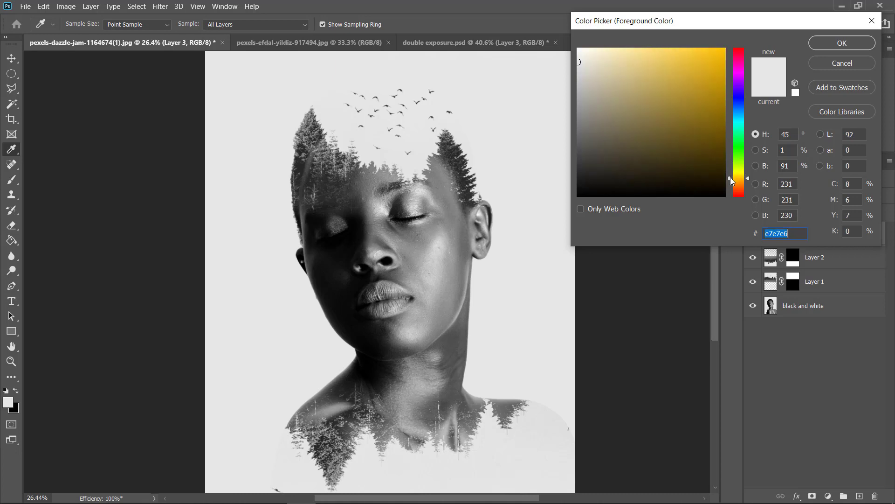
click(704, 60)
drag(702, 59, 692, 58)
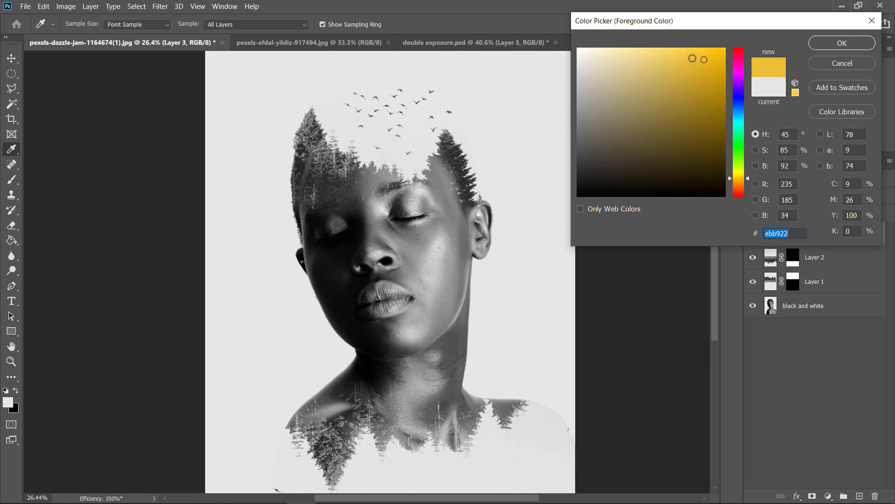
click(832, 44)
Paint golden yellow over the face, forehead and birds on the Overlay layer with the 1200 px brush at 78% opacity.
key(b)
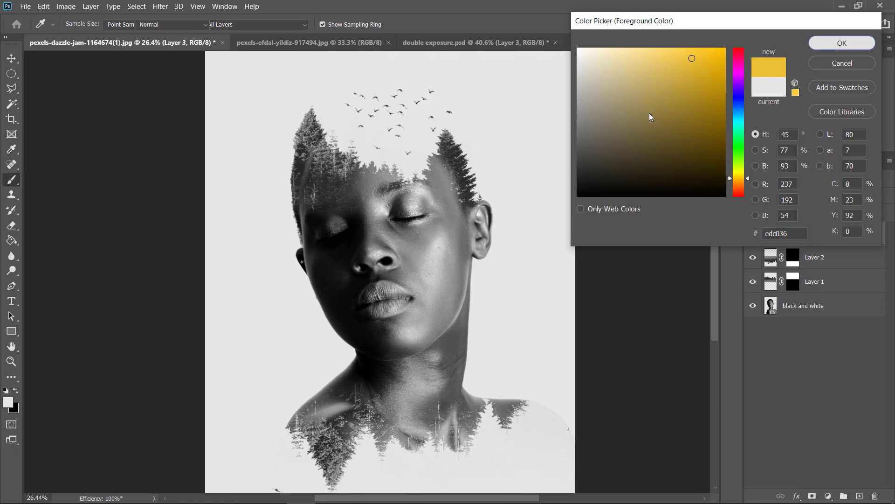
mouse_move(430, 129)
mouse_down()
mouse_move(409, 108)
mouse_move(392, 109)
mouse_move(446, 148)
mouse_move(452, 170)
mouse_move(436, 206)
mouse_move(456, 214)
mouse_move(463, 248)
mouse_move(445, 268)
mouse_move(430, 249)
mouse_move(430, 231)
mouse_move(458, 194)
mouse_move(454, 176)
mouse_move(440, 178)
mouse_move(420, 273)
mouse_move(429, 290)
mouse_move(437, 300)
mouse_move(439, 185)
mouse_move(439, 199)
mouse_move(514, 269)
mouse_move(528, 269)
mouse_move(486, 309)
mouse_move(458, 308)
mouse_move(445, 214)
mouse_move(403, 154)
mouse_up()
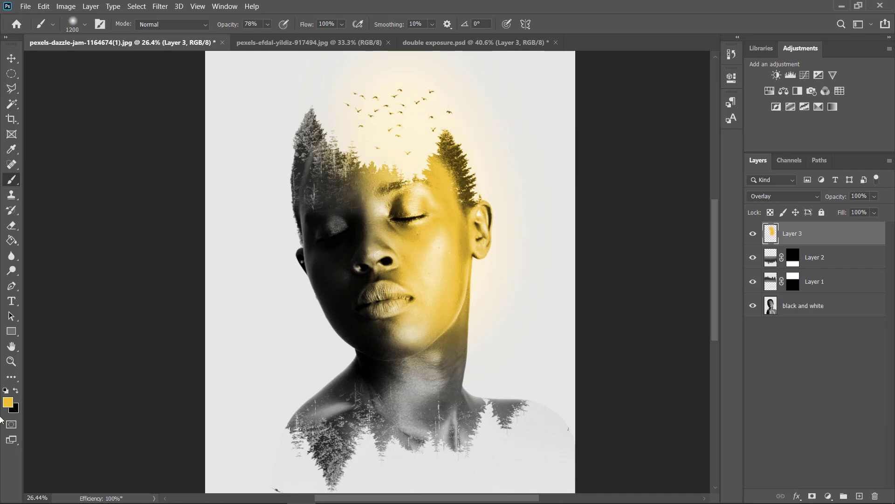
Set the foreground colour to burnt orange cb5f25 and paint it over the left-side trees, the shadowed side of the face and the jaw.
click(8, 402)
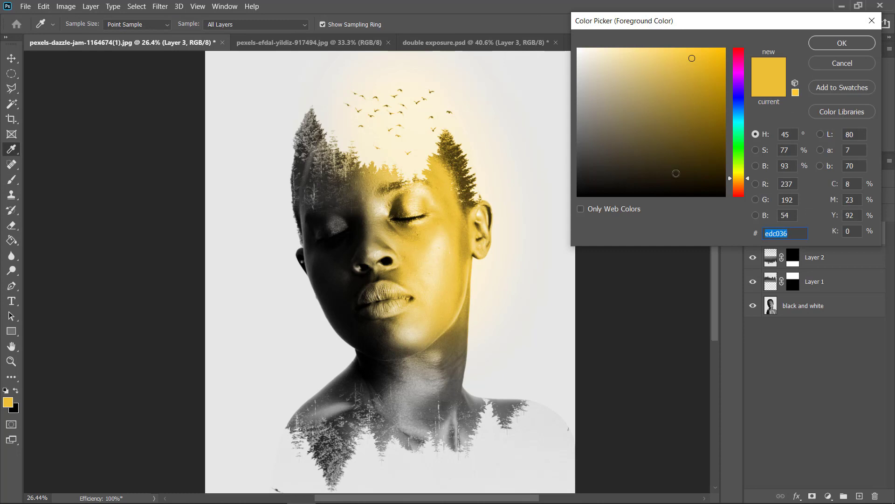
drag(730, 178, 730, 186)
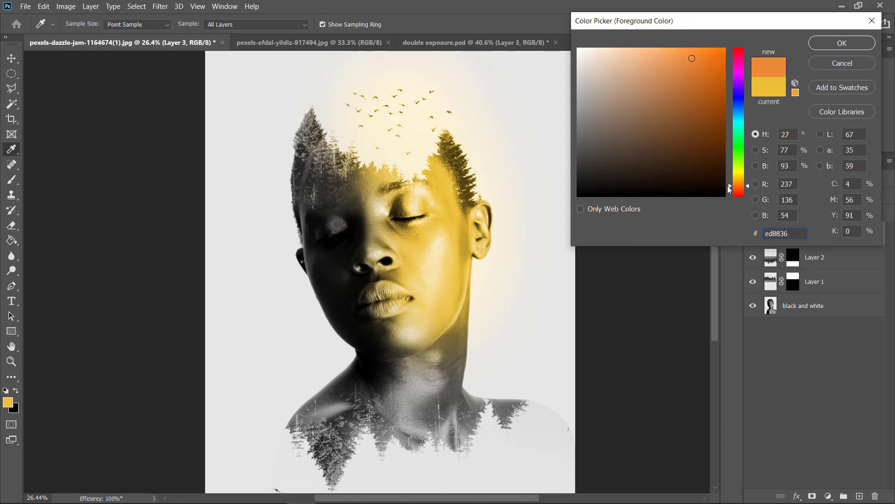
drag(729, 185, 730, 188)
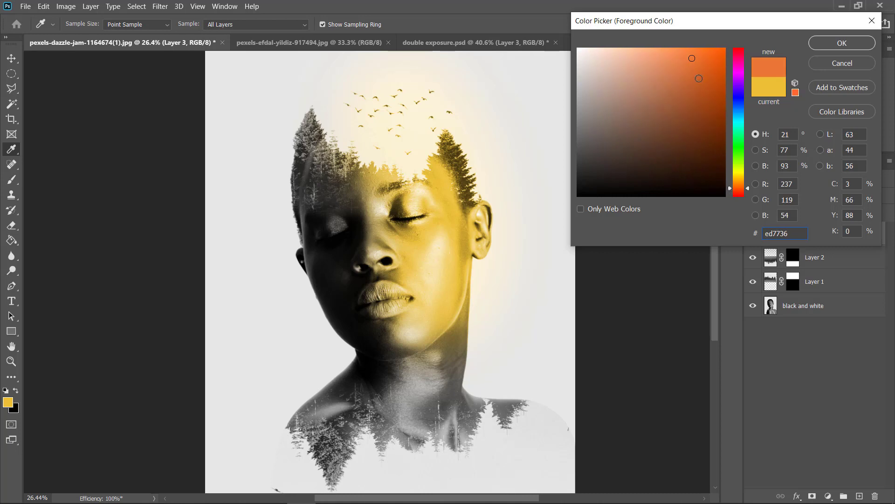
click(699, 82)
click(832, 44)
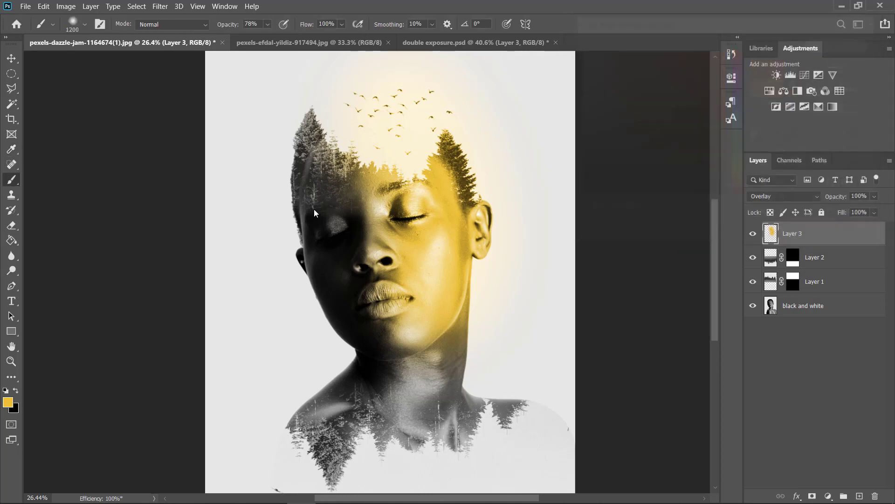
click(324, 159)
mouse_move(325, 194)
mouse_down()
mouse_move(341, 330)
mouse_move(308, 380)
mouse_move(350, 360)
mouse_up()
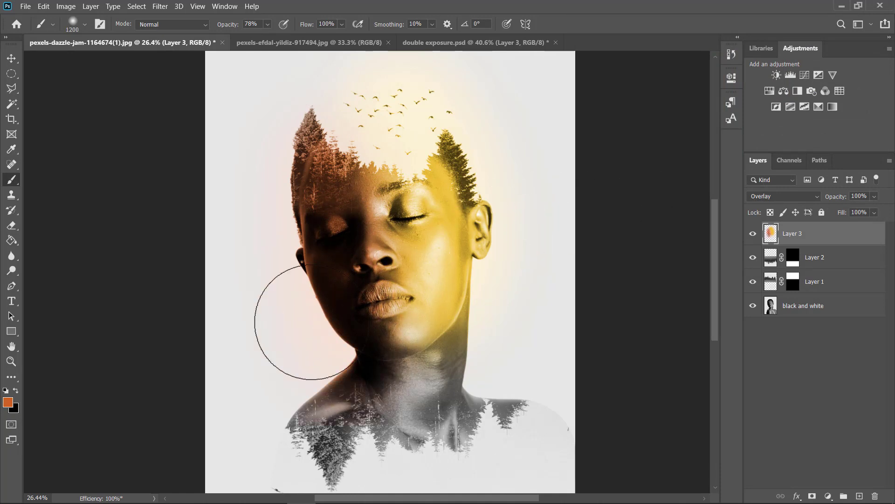
Change the foreground colour to a strong blue with hue 222 and paint it over the chin, neck, shoulders and lower trees.
click(8, 402)
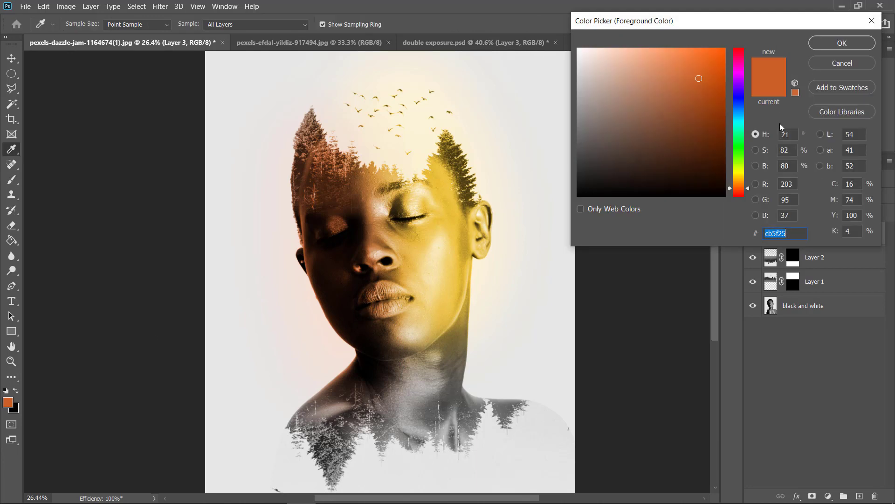
drag(747, 184, 740, 106)
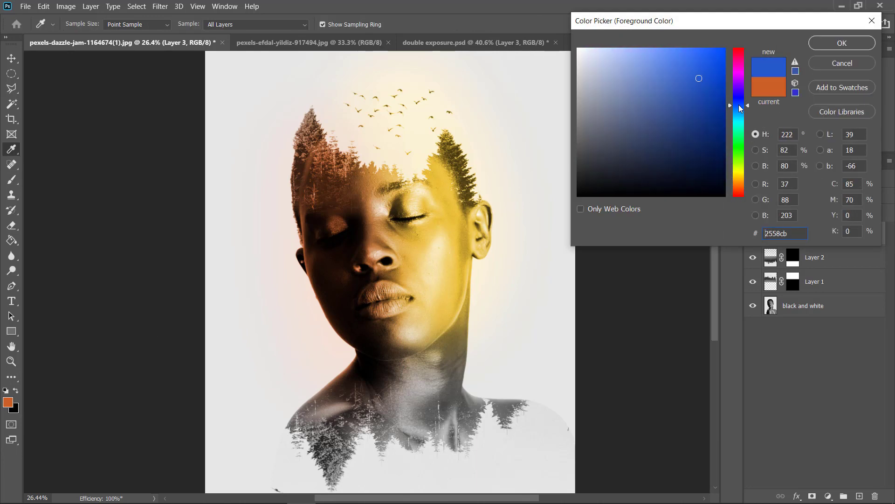
click(703, 66)
click(840, 43)
key(b)
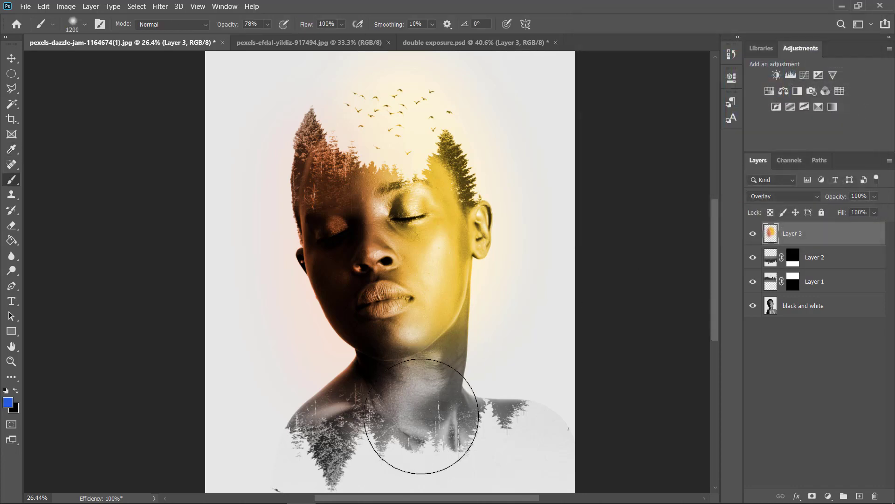
mouse_move(429, 396)
mouse_down()
mouse_move(492, 431)
mouse_move(392, 436)
mouse_up()
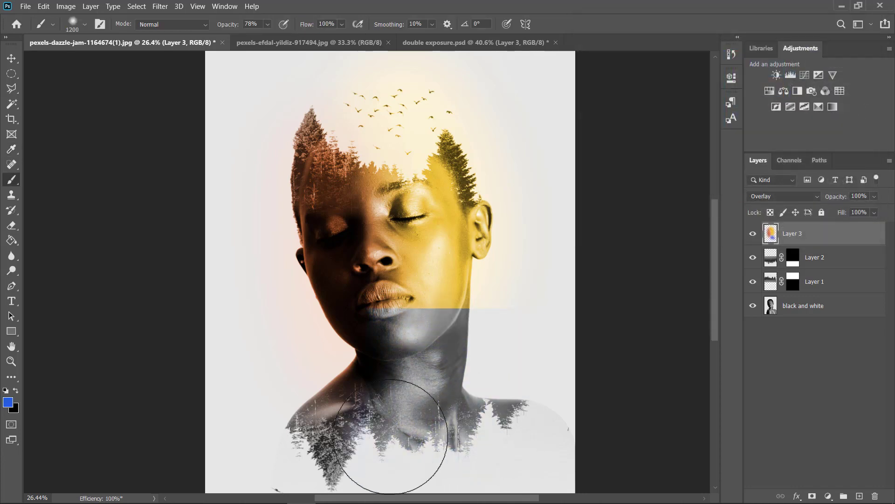
mouse_move(431, 408)
mouse_down()
mouse_move(429, 360)
mouse_move(443, 353)
mouse_move(477, 402)
mouse_move(351, 409)
mouse_move(299, 438)
mouse_move(399, 393)
mouse_up()
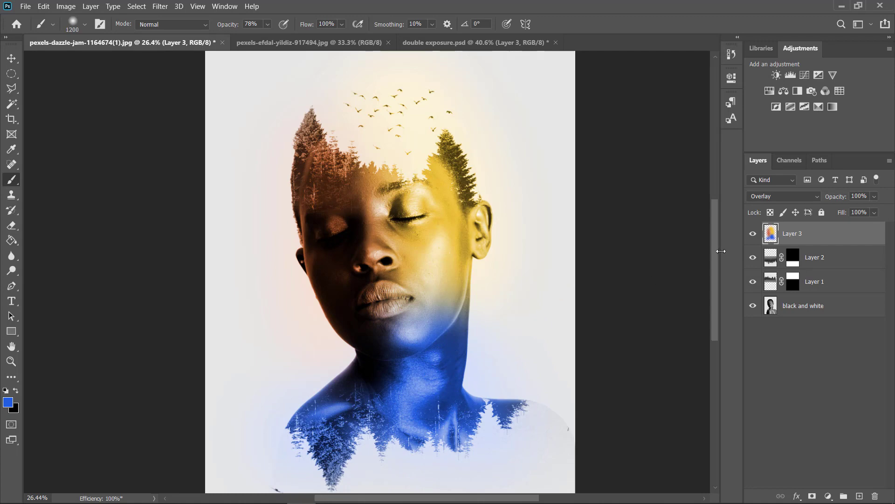
Display the whole tinted portrait in full screen mode to review the double exposure.
drag(715, 250, 712, 256)
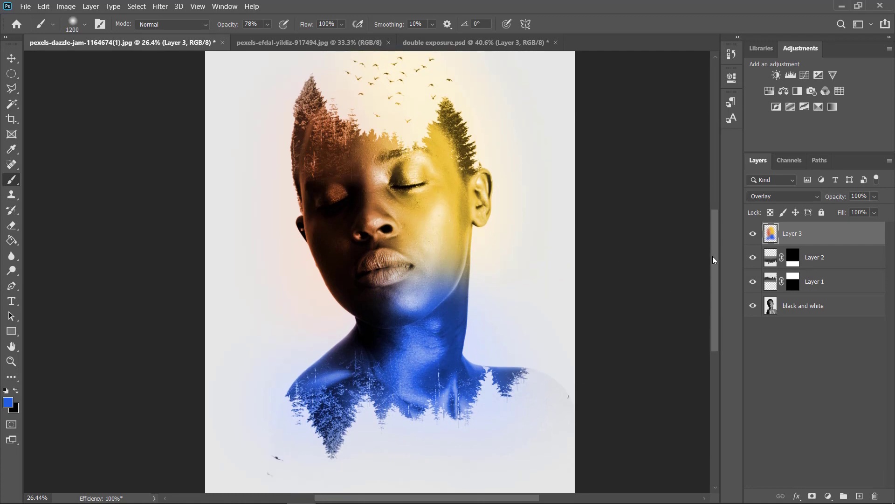
key(f)
key(f)
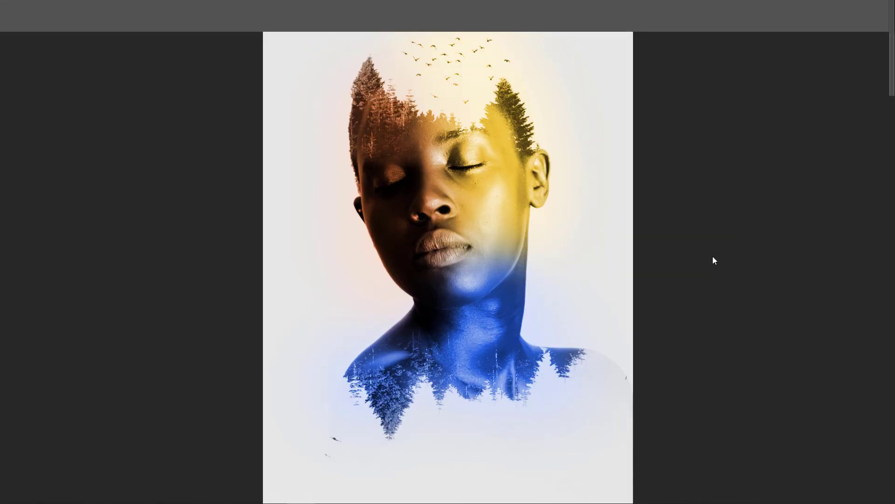